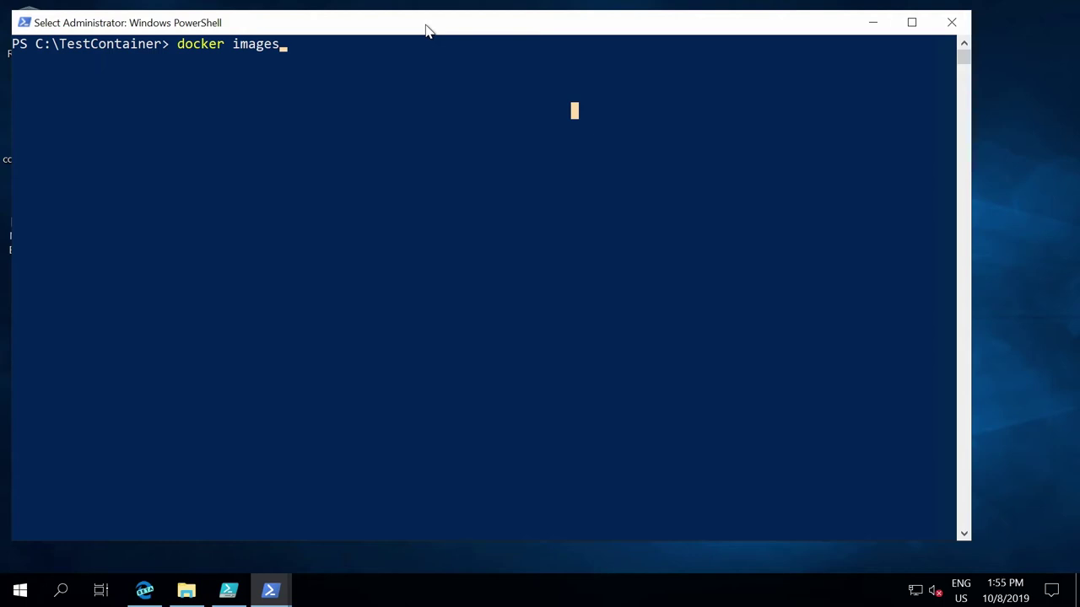
Run docker images and highlight the windows, servercore and nanoserver image rows.
key(Escape)
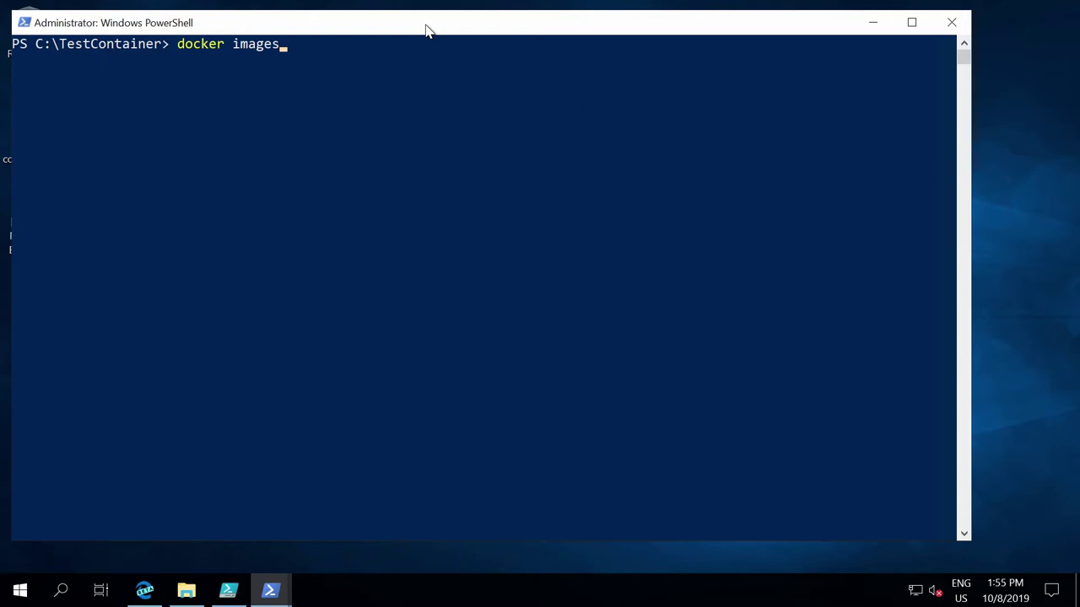
key(Return)
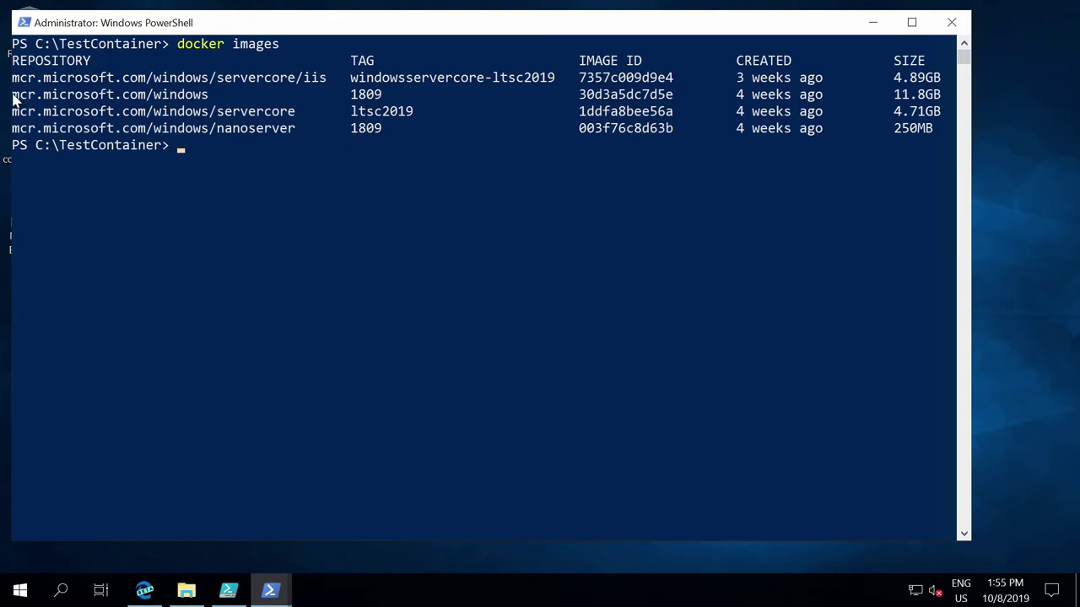
drag(17, 98, 951, 137)
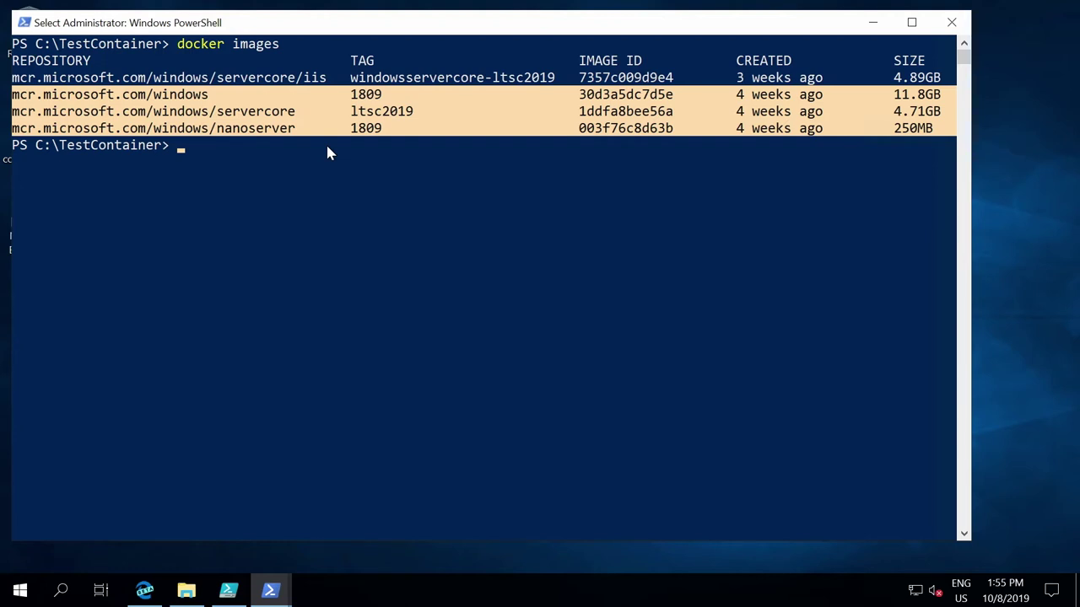
drag(295, 111, 219, 121)
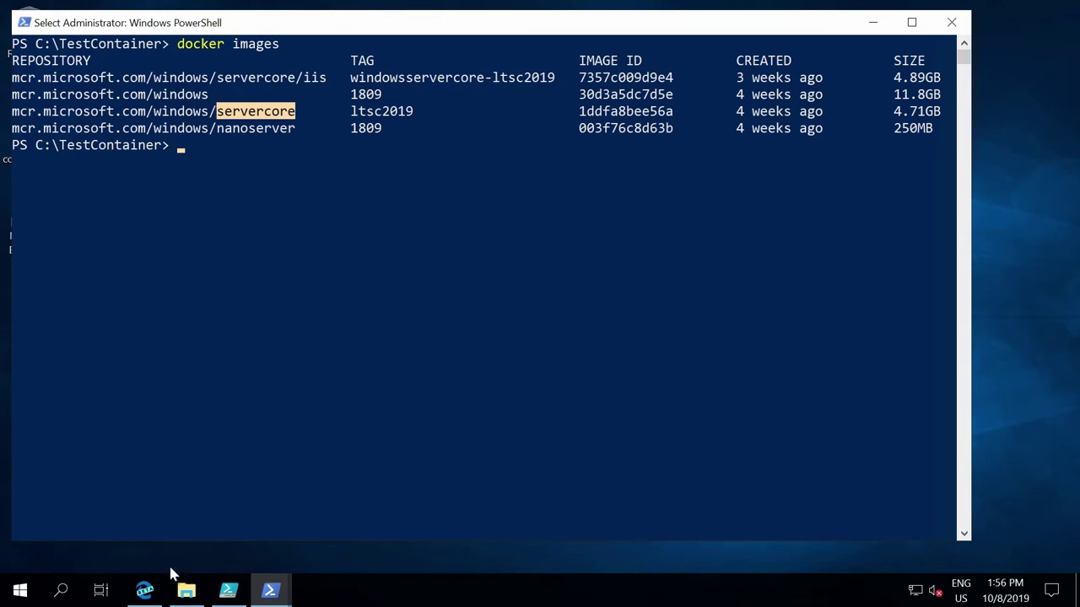
Review the Windows IIS Docker Hub page's Featured Tags, such as windowsservercore-ltsc2019 and ltsc2016.
click(144, 588)
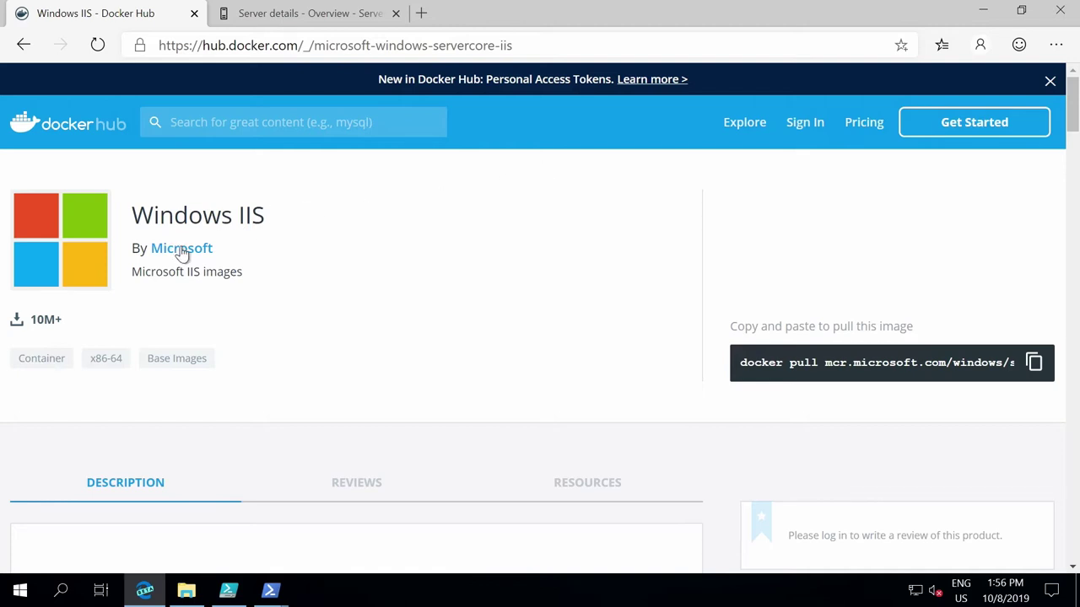
scroll(396, 234, down, 1)
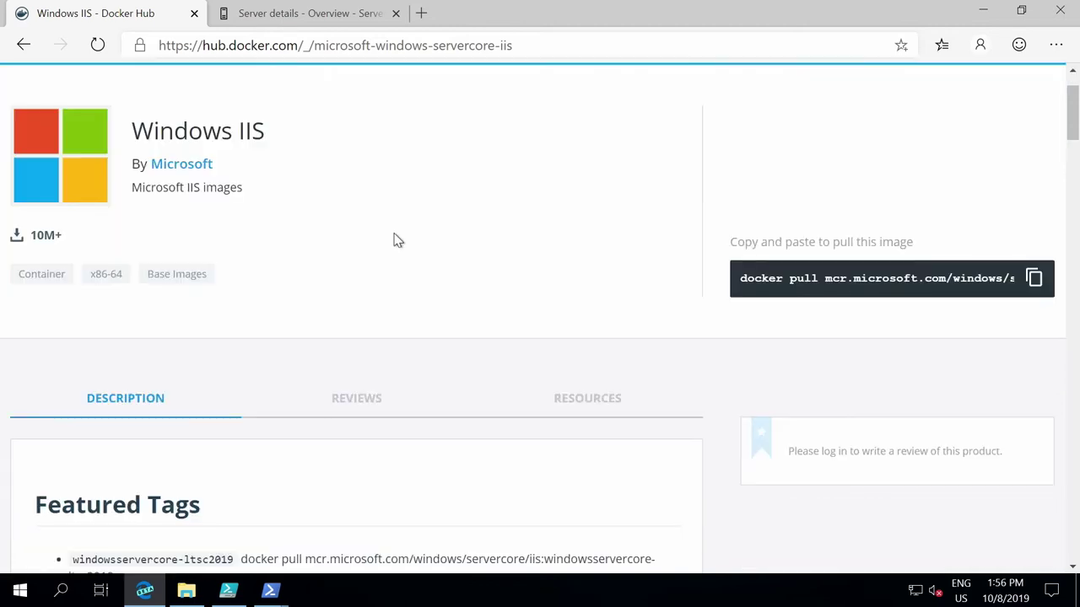
drag(269, 130, 132, 132)
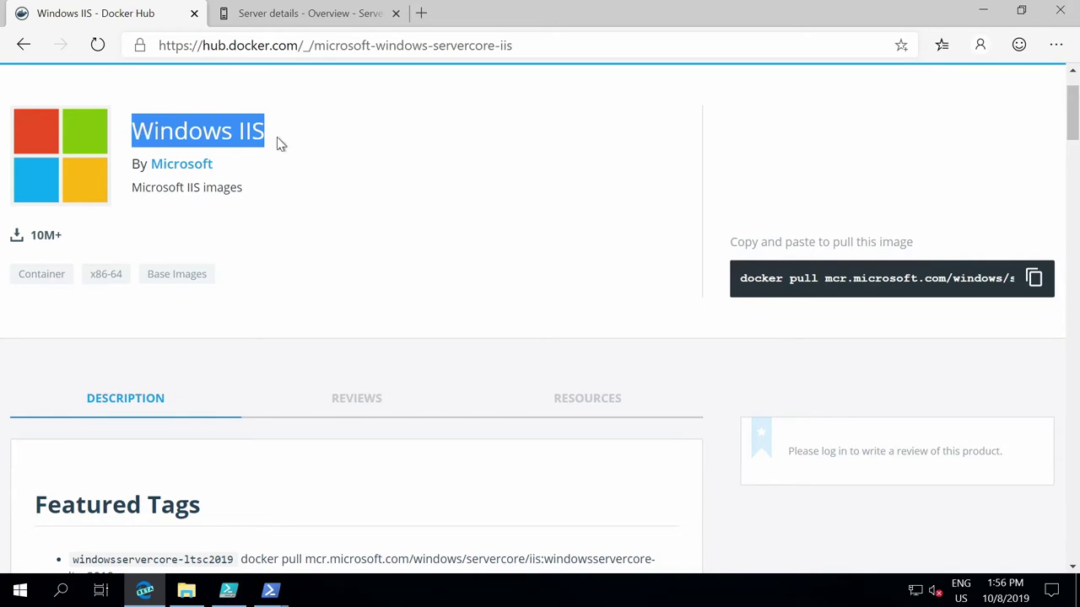
scroll(509, 234, down, 2)
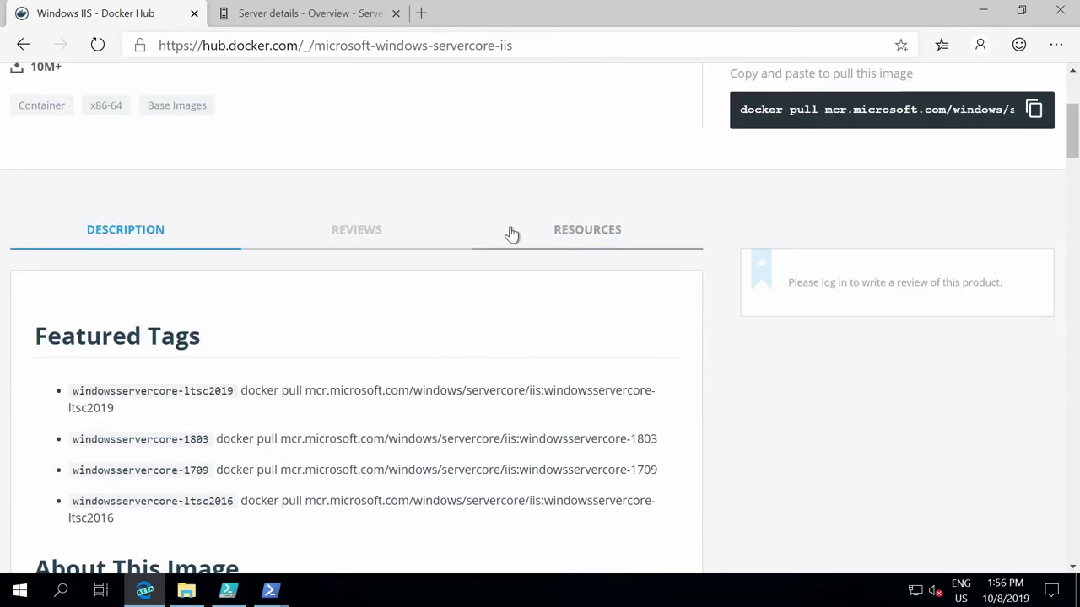
scroll(509, 234, up, 3)
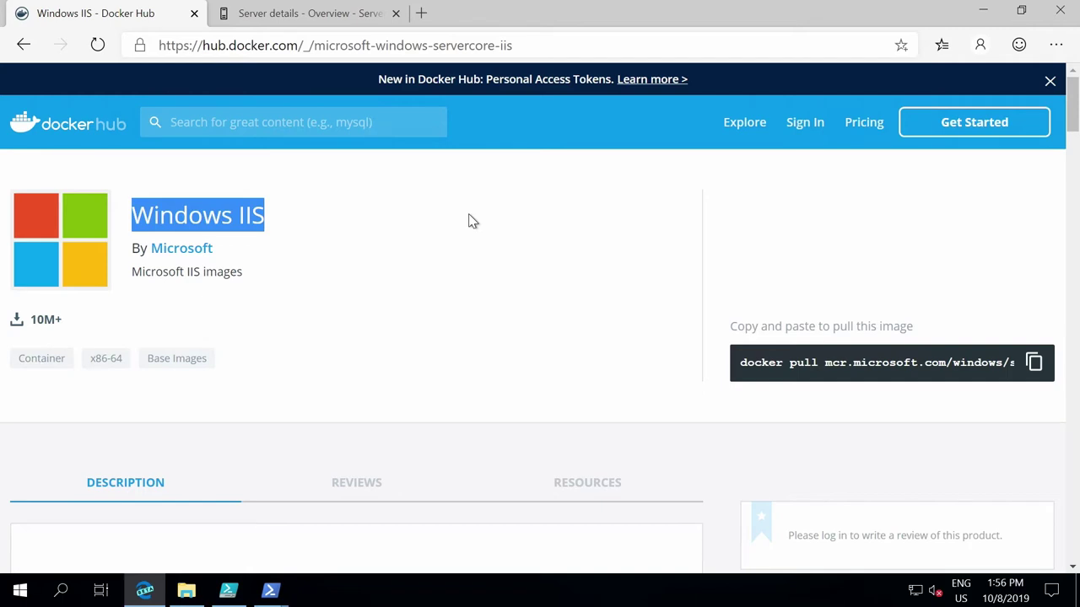
Highlight nanoserver at 250MB, windows at 11.8GB and servercore in the docker images list.
click(983, 10)
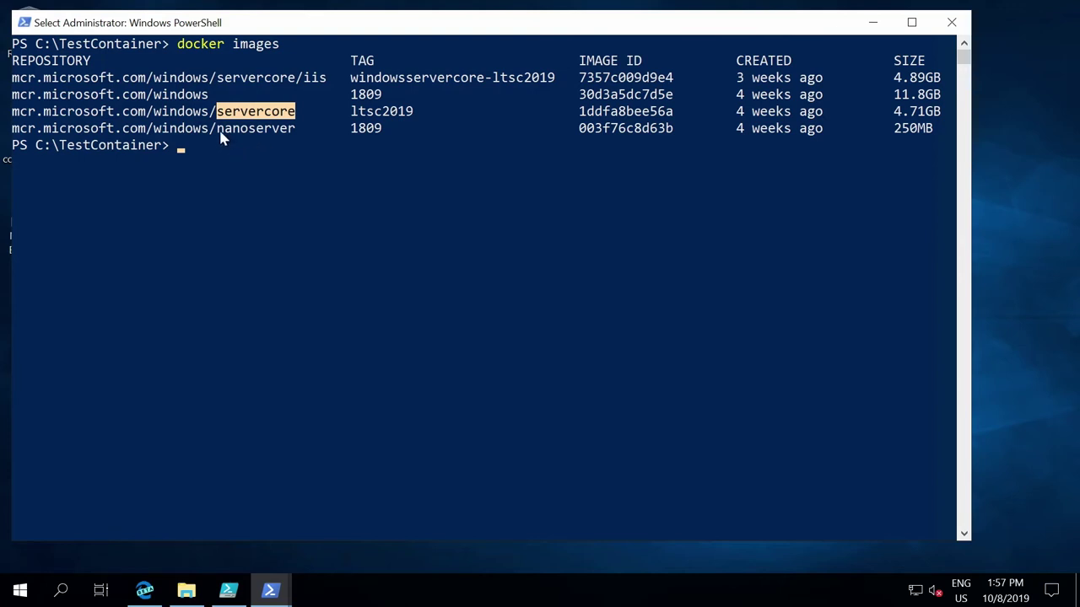
drag(218, 131, 297, 135)
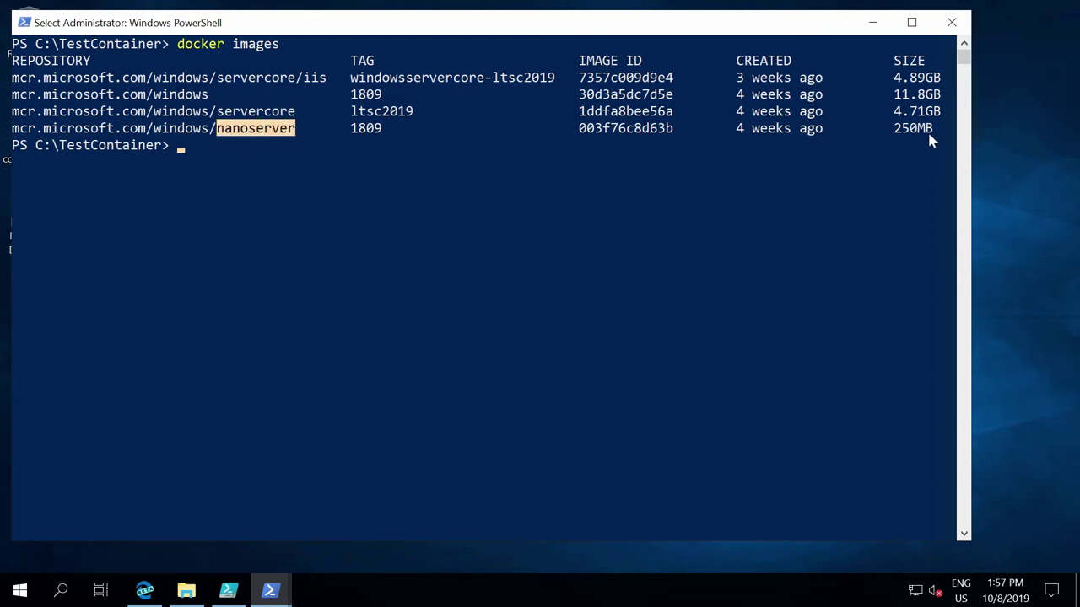
drag(931, 133, 890, 133)
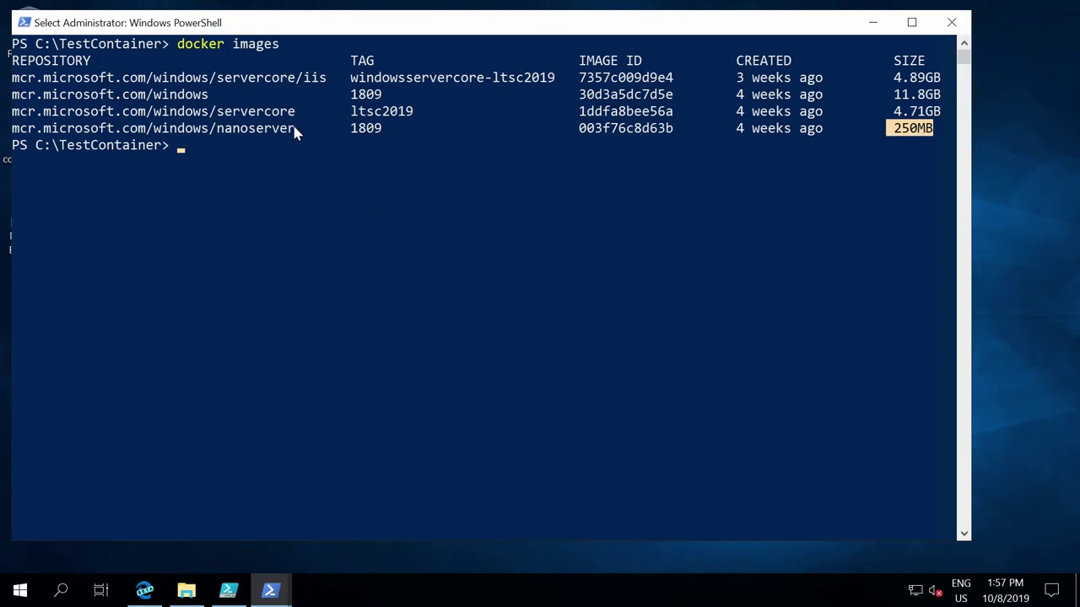
drag(296, 131, 217, 130)
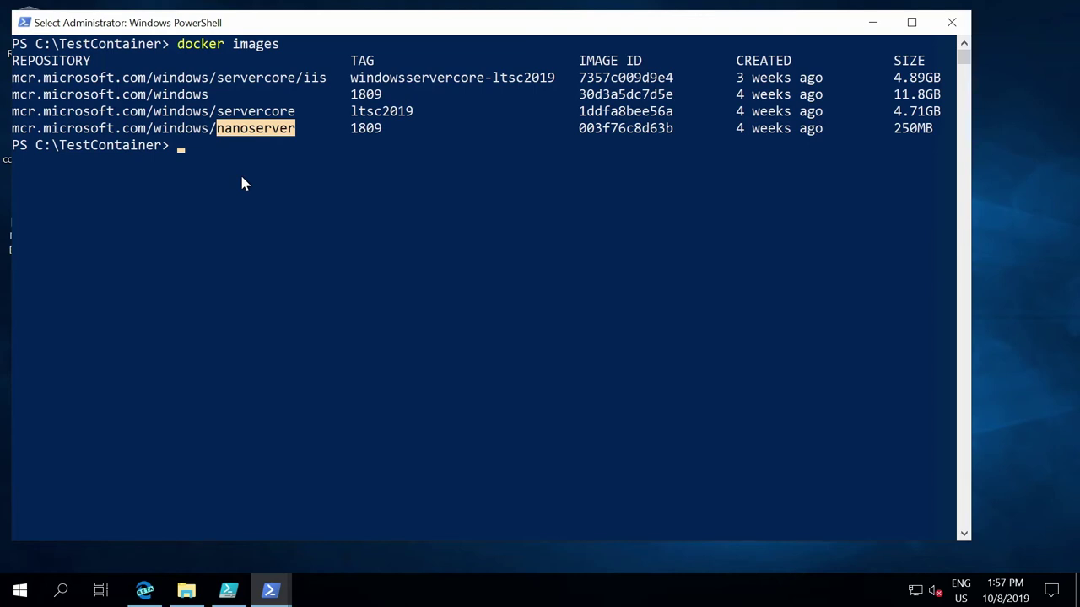
drag(216, 95, 145, 94)
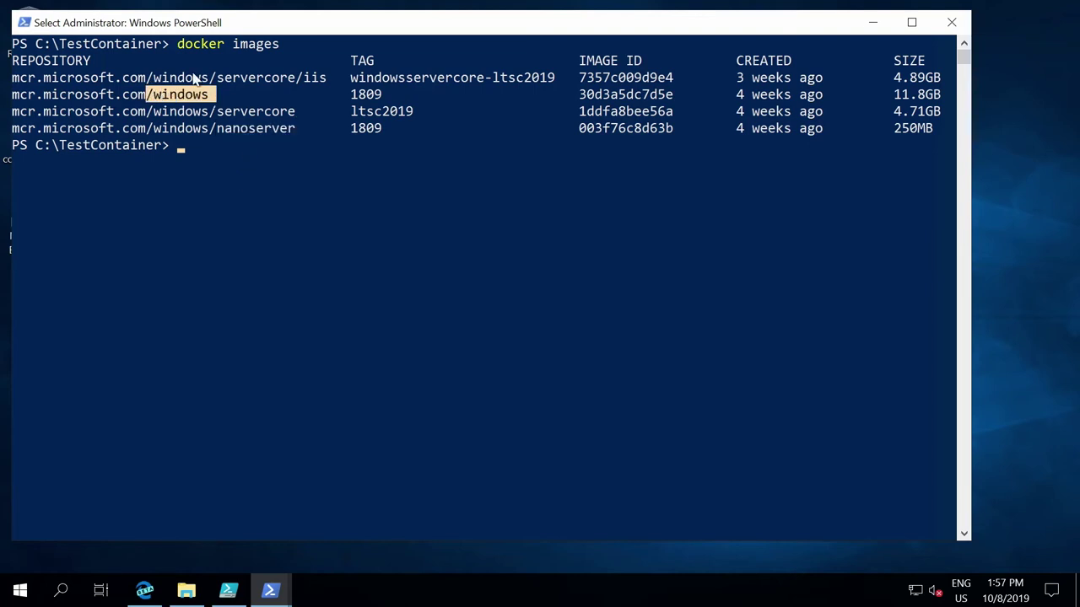
drag(895, 100, 940, 103)
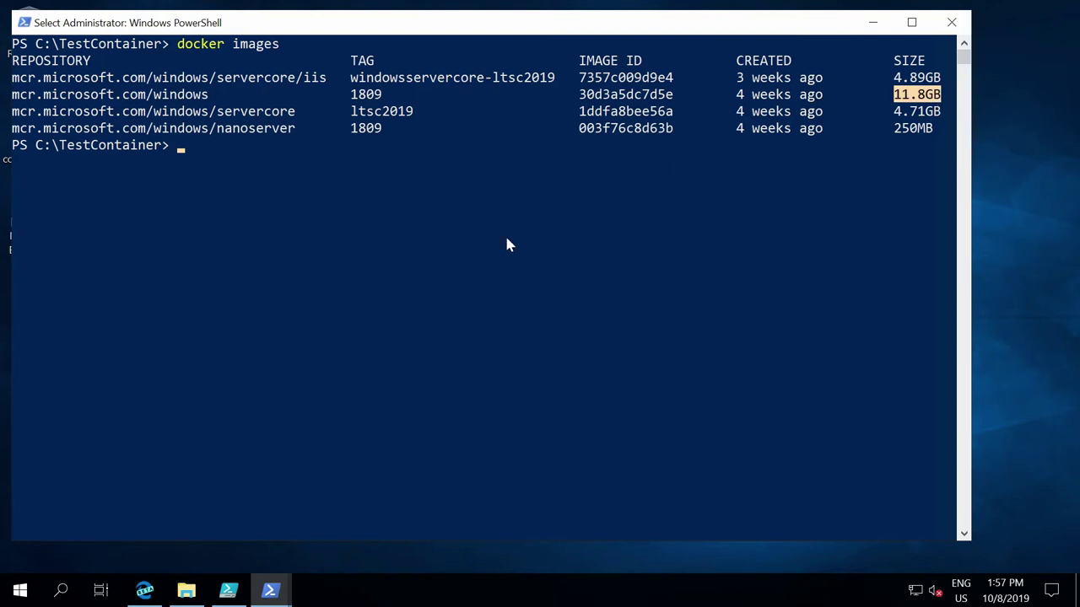
drag(297, 111, 224, 122)
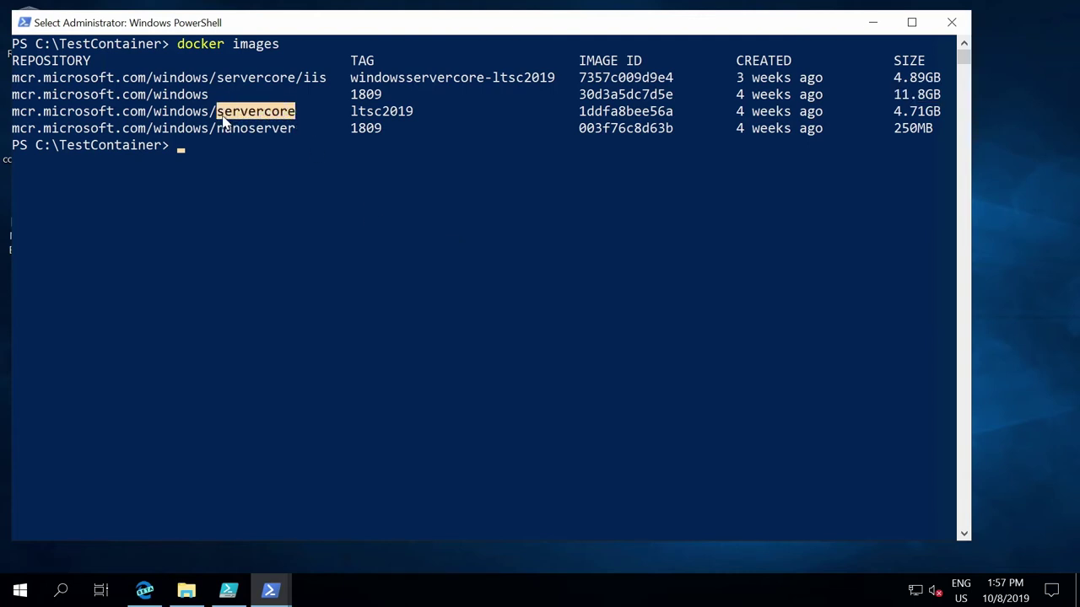
double_click(182, 95)
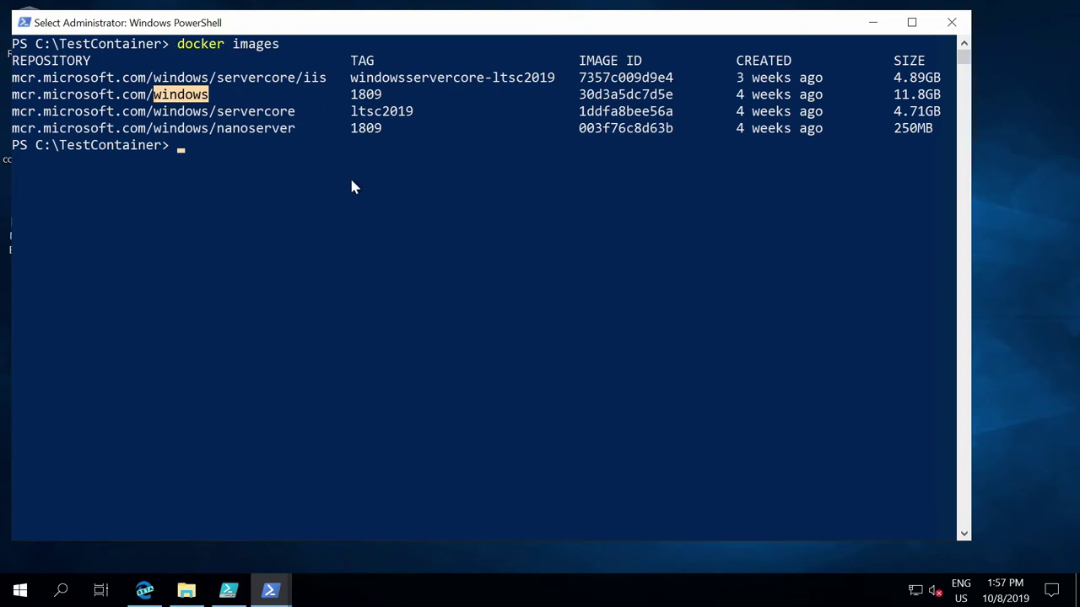
click(306, 181)
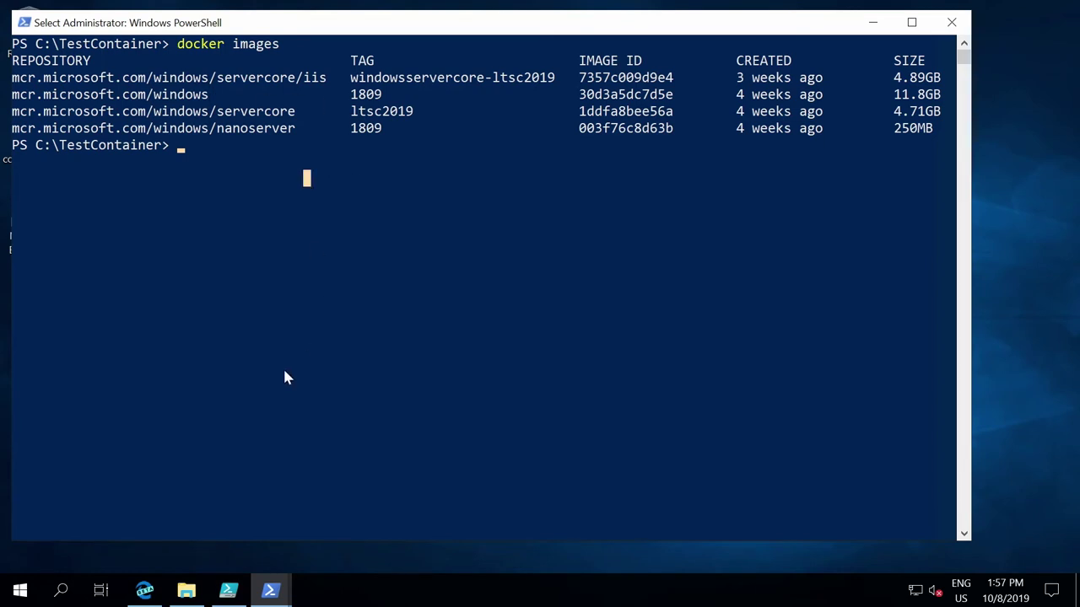
Start TestContainer from servercore:ltsc2019 with an interactive PowerShell session in the red console.
click(270, 591)
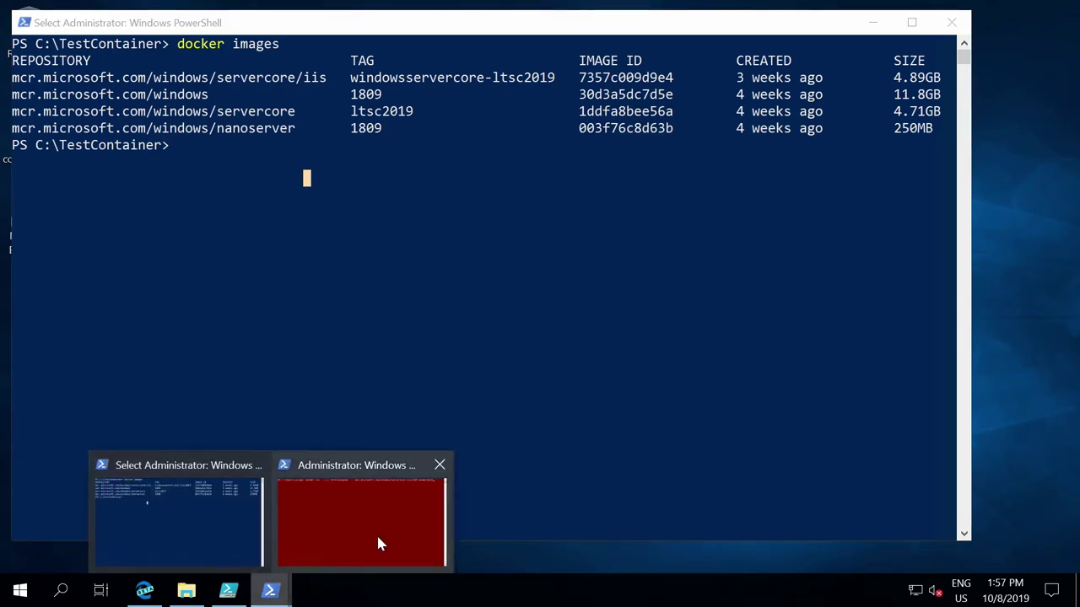
click(352, 514)
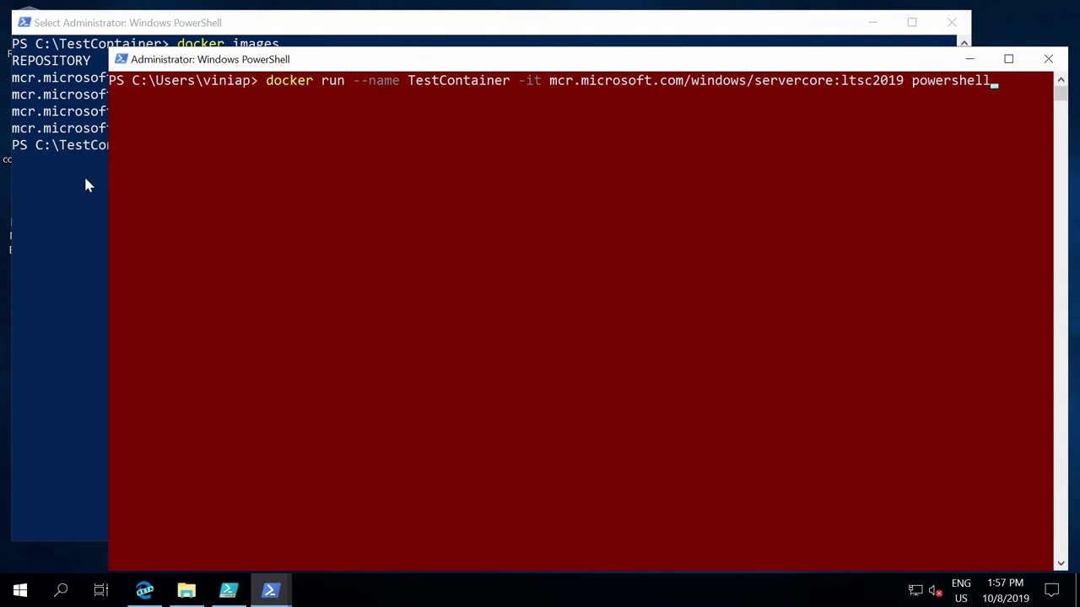
click(1000, 84)
key(Return)
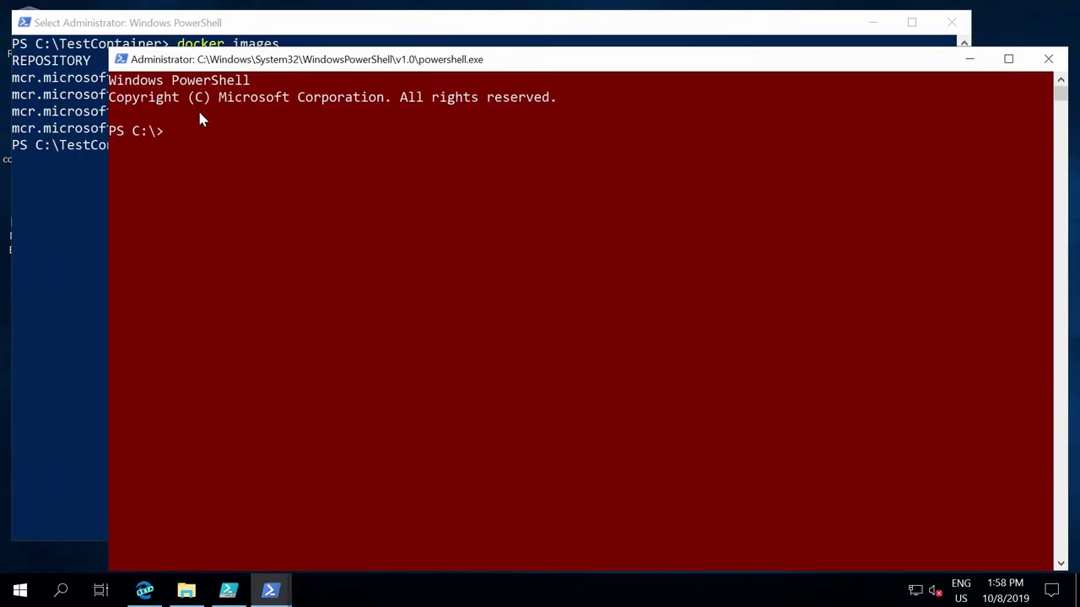
List the container's C:\ root with dir, showing its folders and License.txt.
drag(217, 150, 241, 164)
click(186, 141)
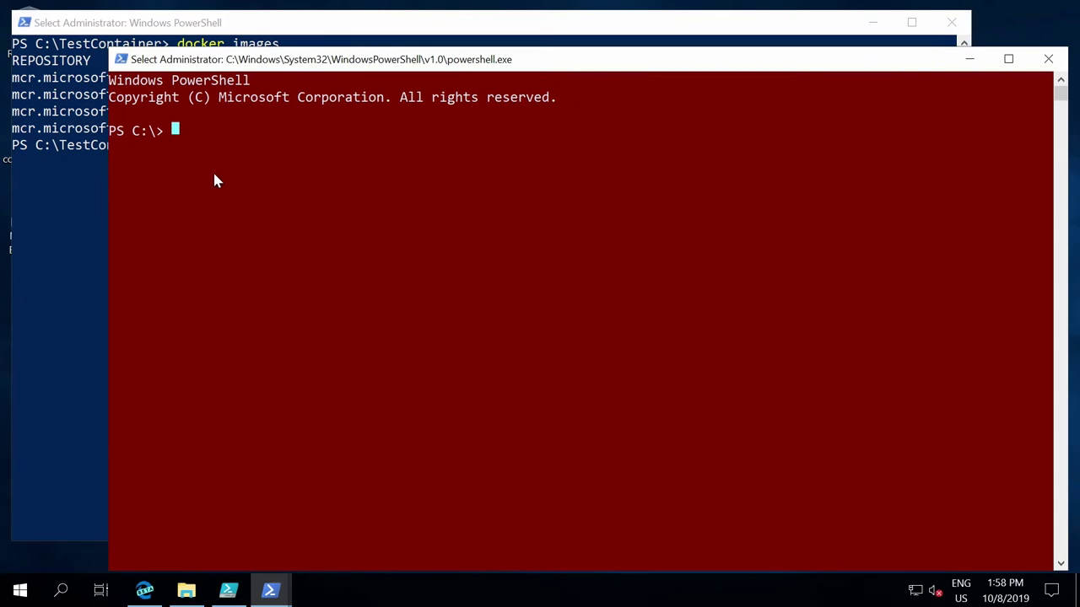
text(dir)
key(Return)
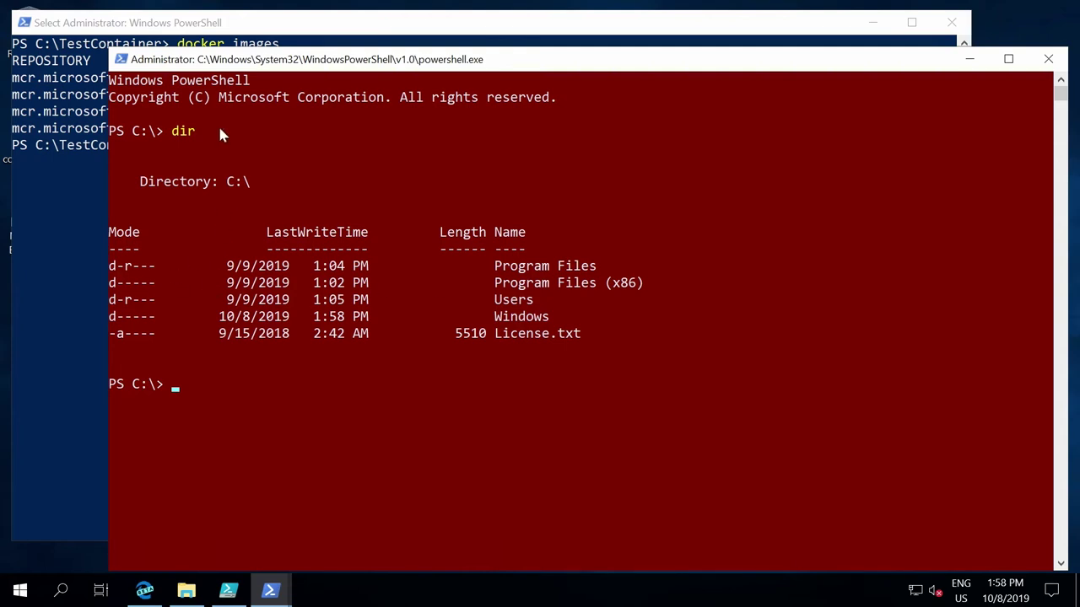
click(81, 227)
click(1020, 244)
drag(612, 335, 455, 263)
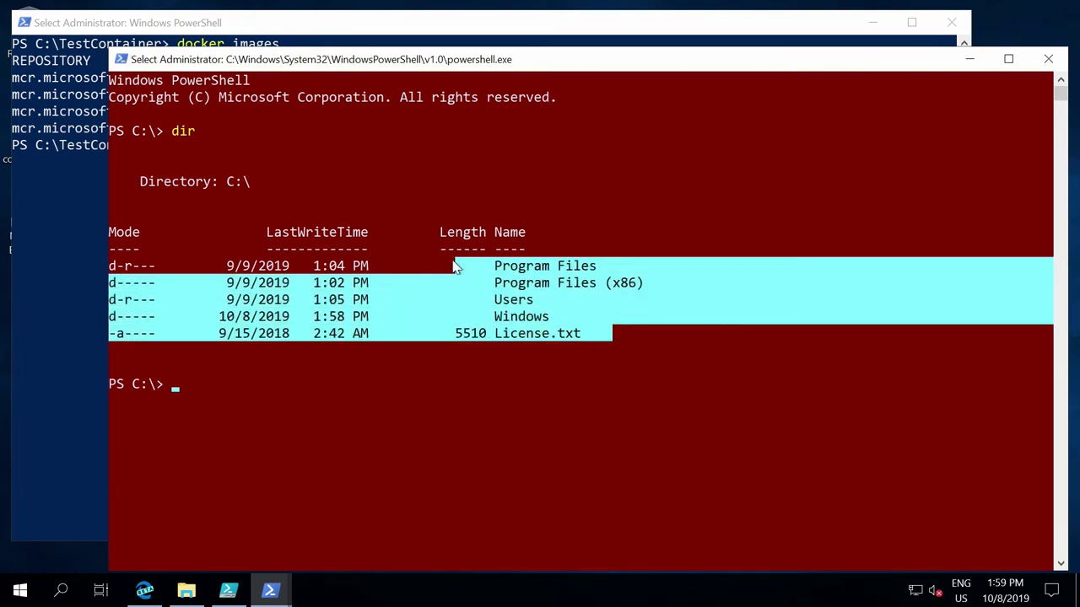
click(342, 415)
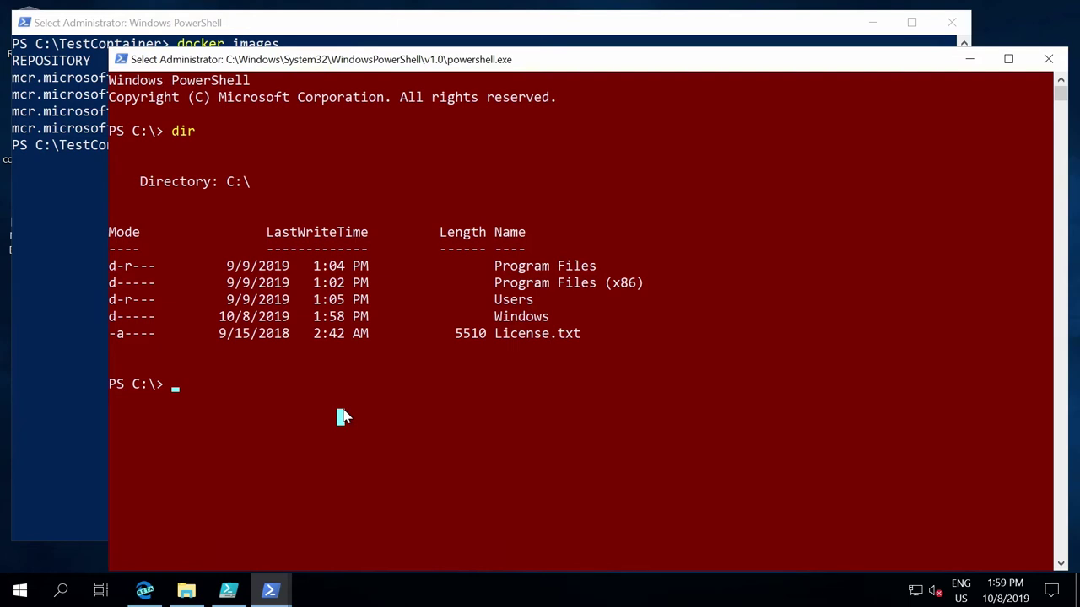
List the container's C:\Users, highlighting ContainerAdministrator and ContainerUser.
text(cd )
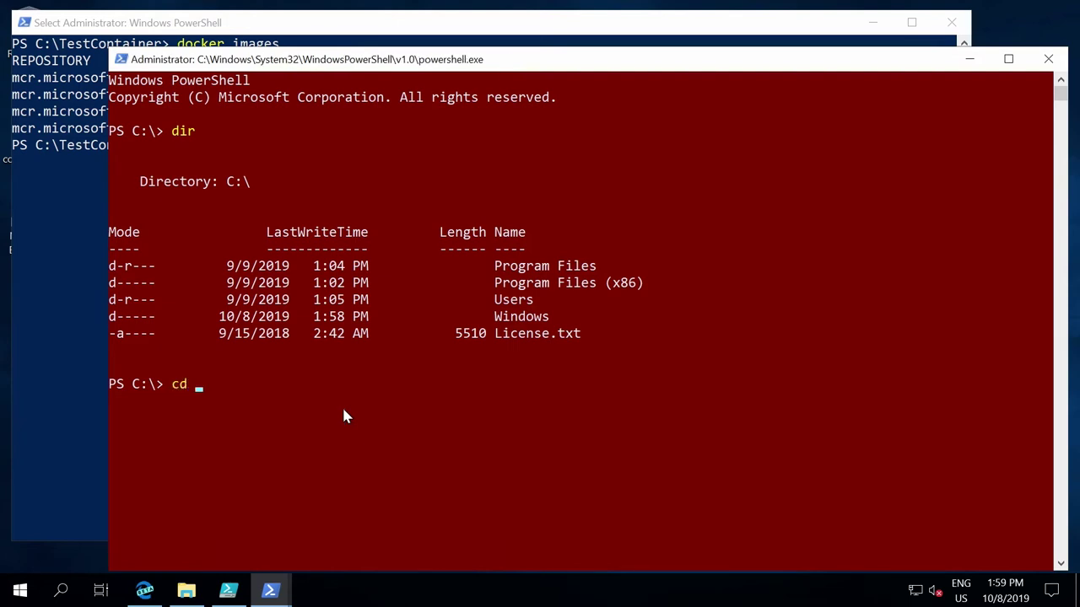
text(c:\us)
key(Tab)
key(Return)
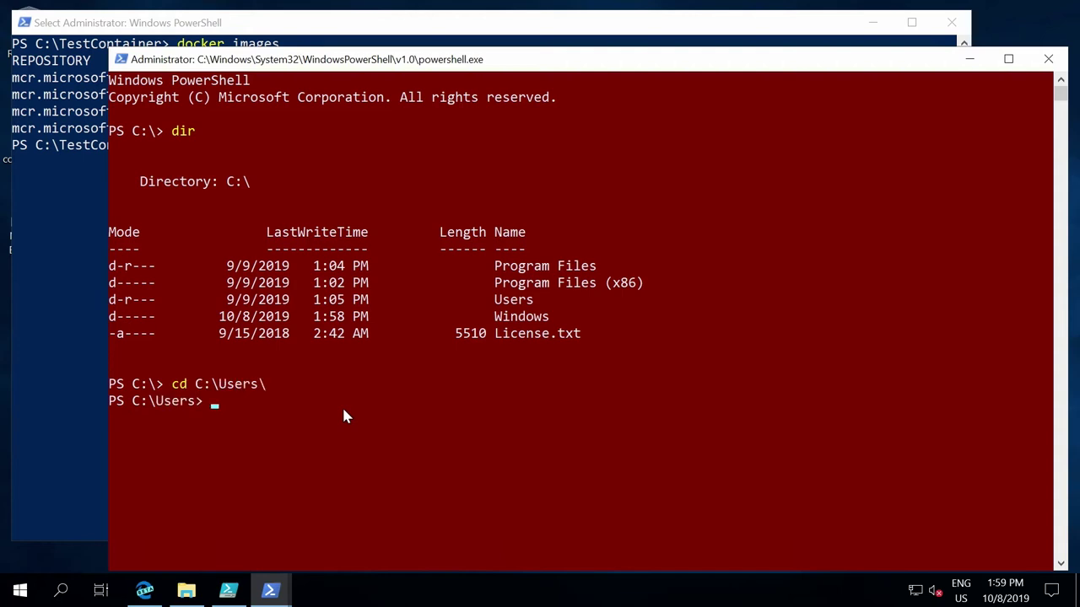
text(dir)
key(Return)
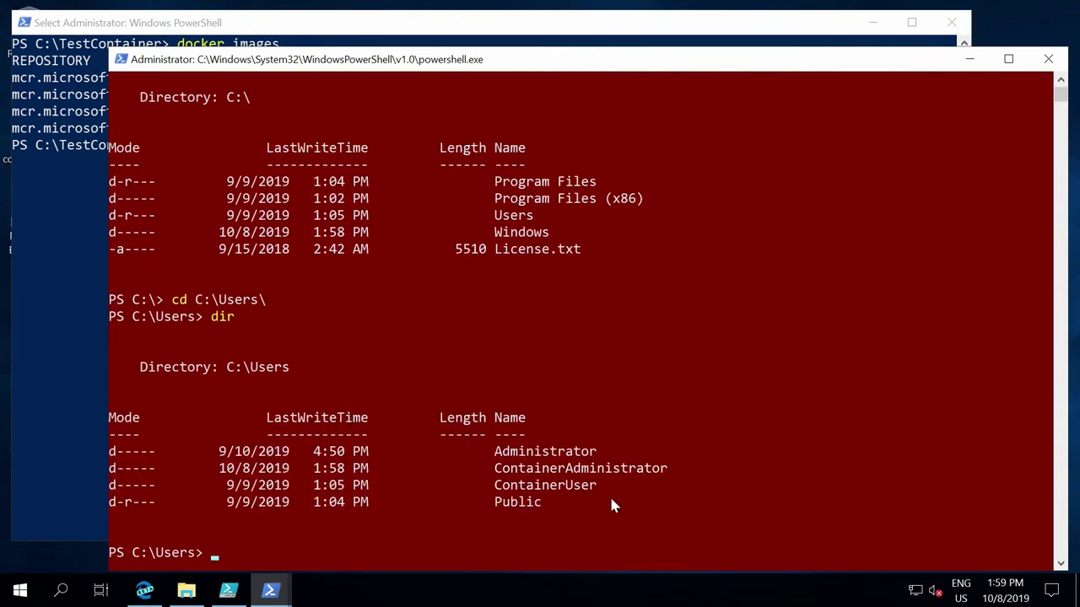
drag(599, 485, 488, 466)
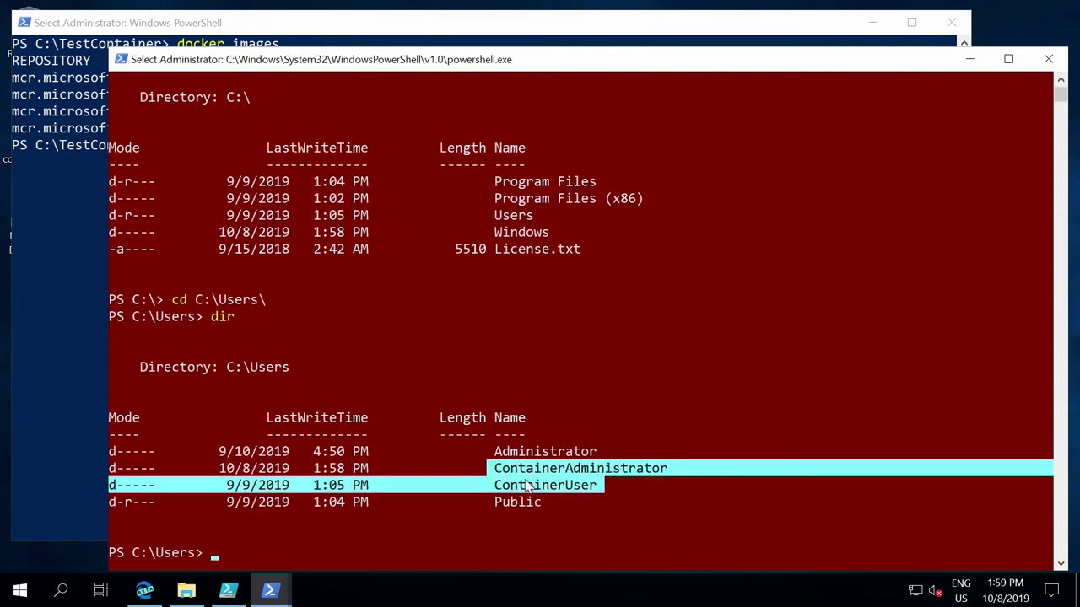
click(96, 293)
On the host, list C:\Users, which shows only Public and one user profile.
text(cd c:\u)
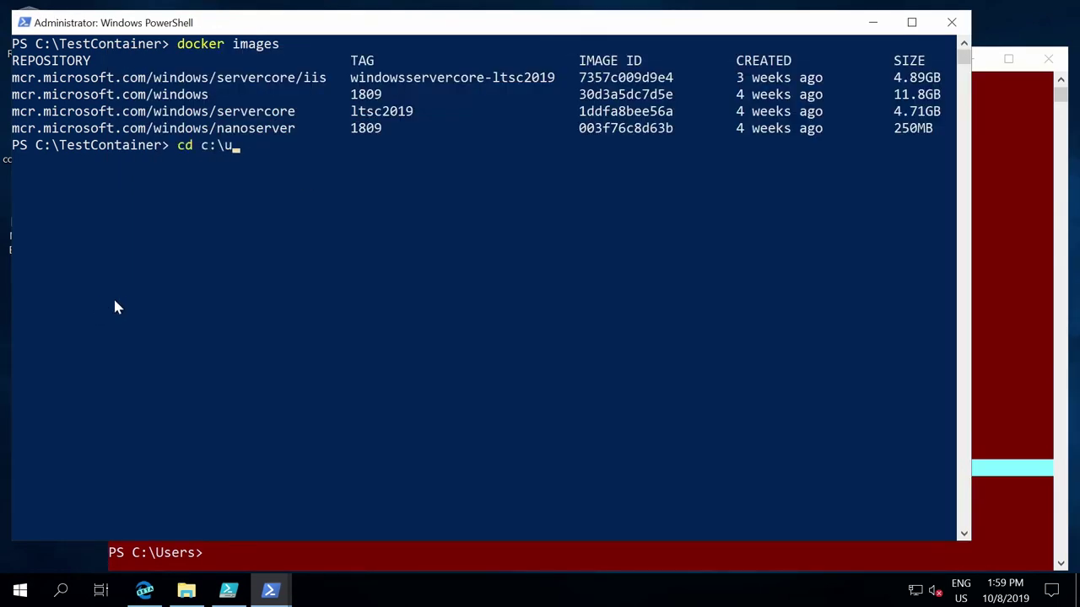
key(Tab)
key(Return)
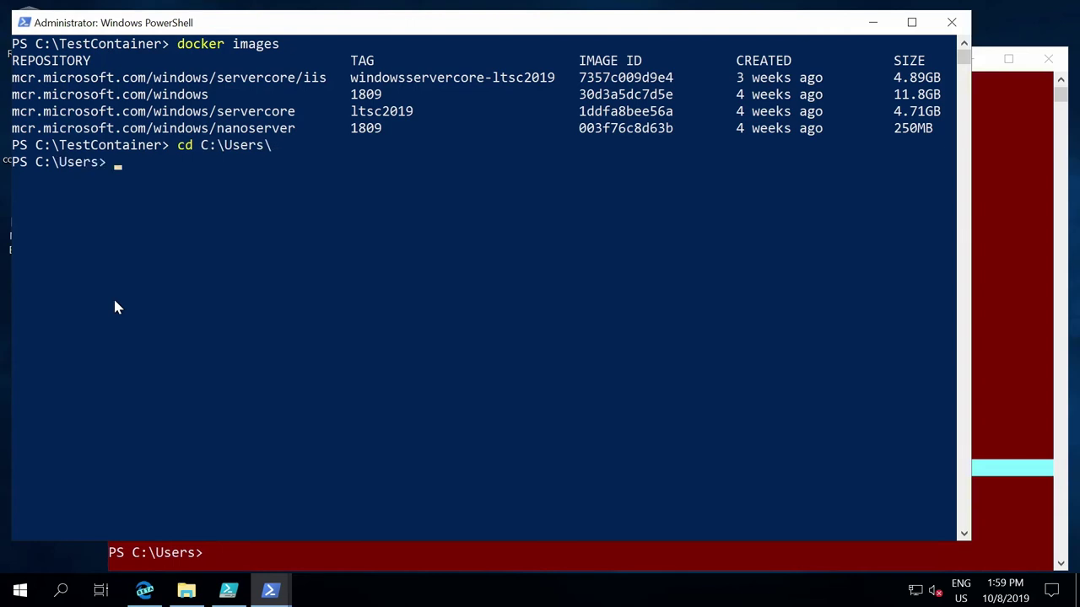
text(dir)
key(Return)
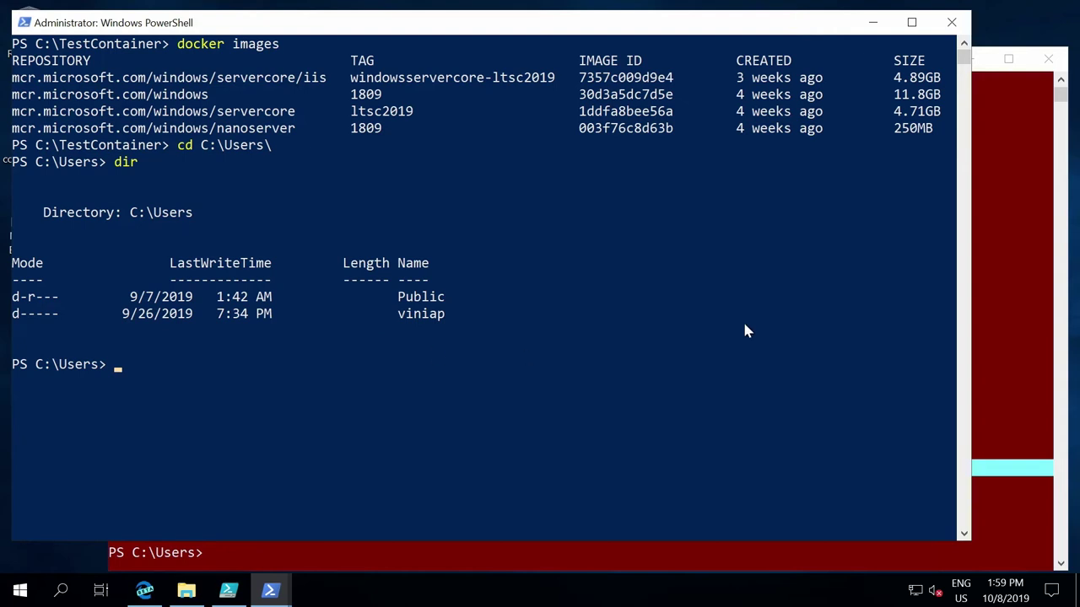
click(991, 336)
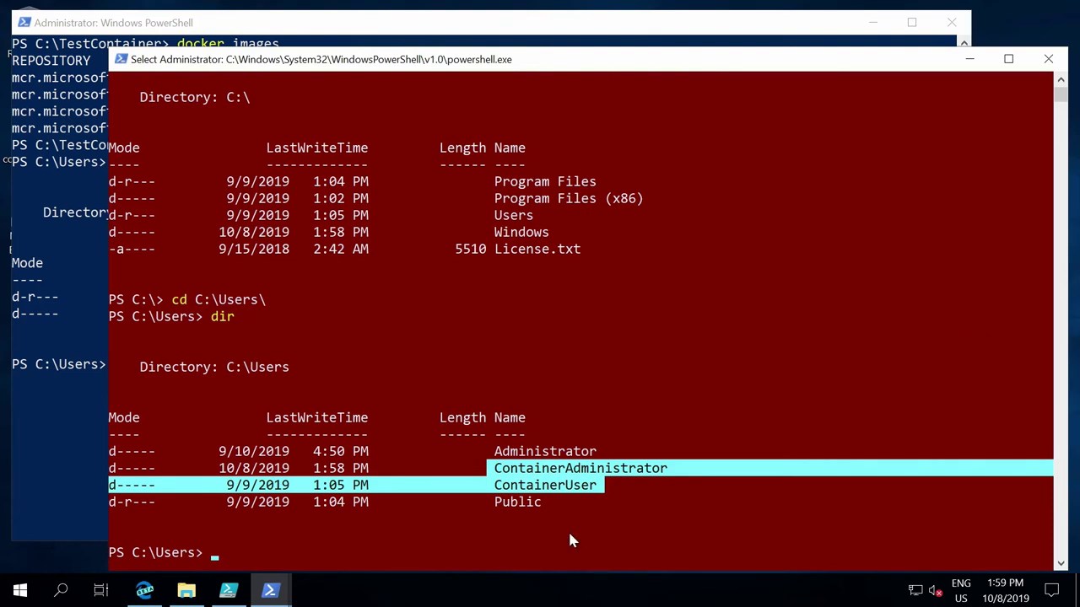
click(214, 550)
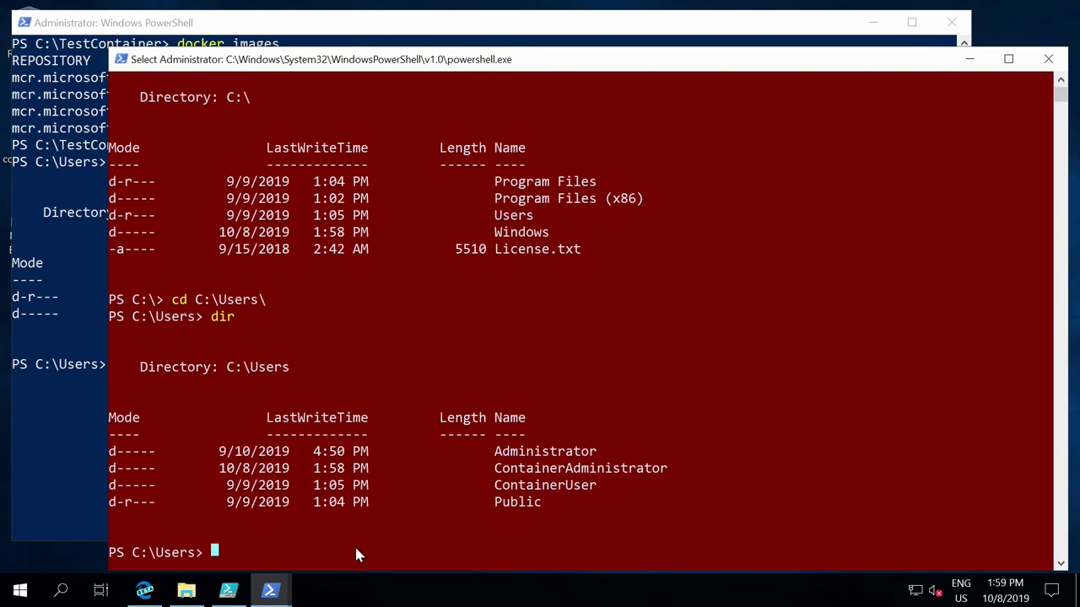
Print the container's PATH with $env:path.
key(Escape)
text($en)
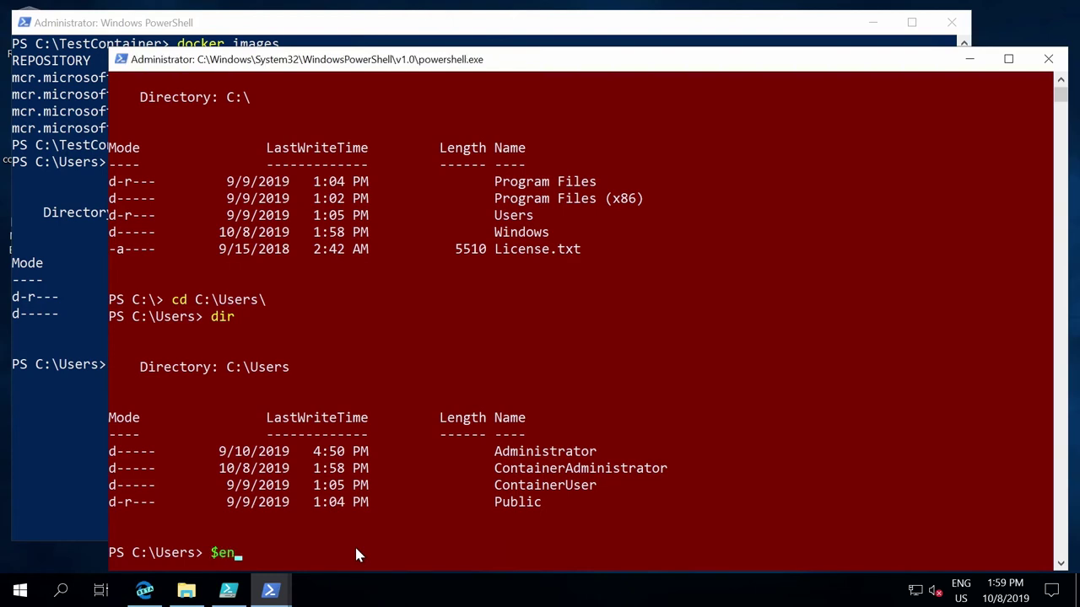
text(v:path)
key(Return)
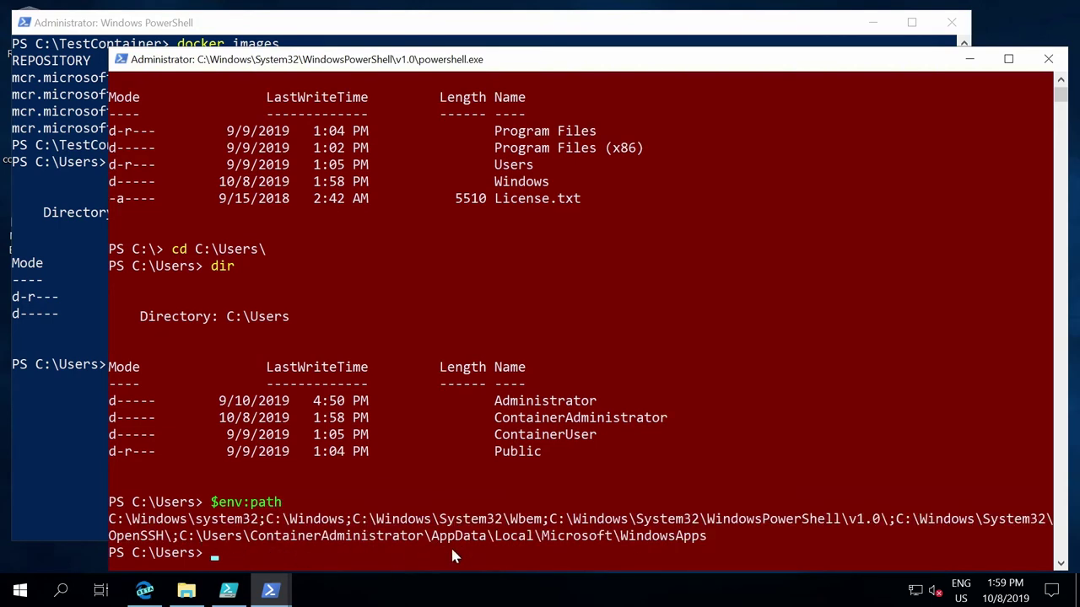
Print the host's PATH, mark its C:\Program Files\Docker entry, and compare with the container's PATH.
click(88, 452)
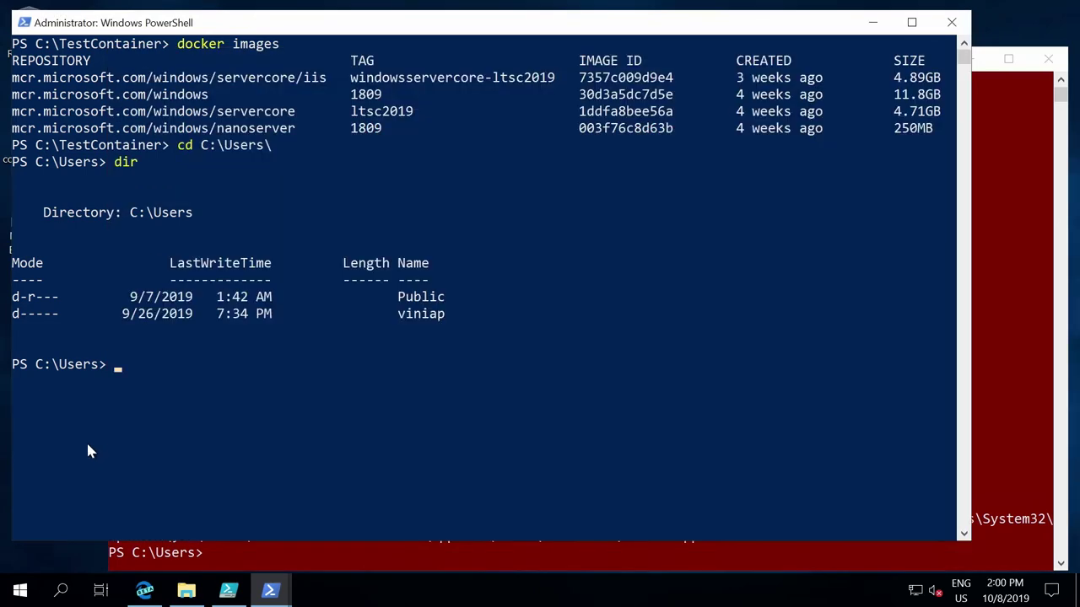
text($env:path)
key(Return)
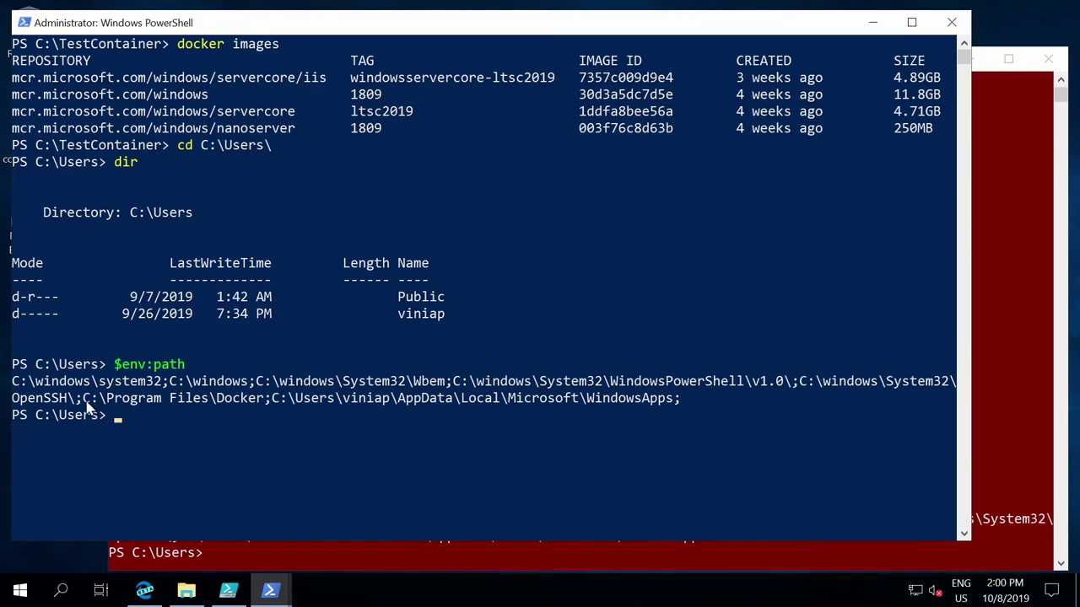
drag(84, 400, 267, 404)
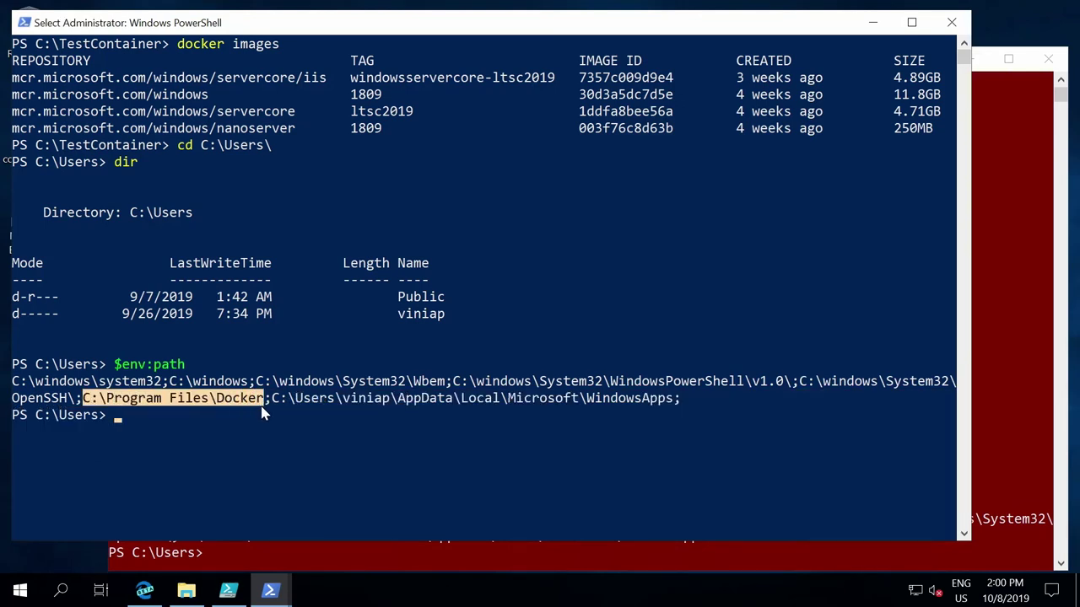
click(425, 561)
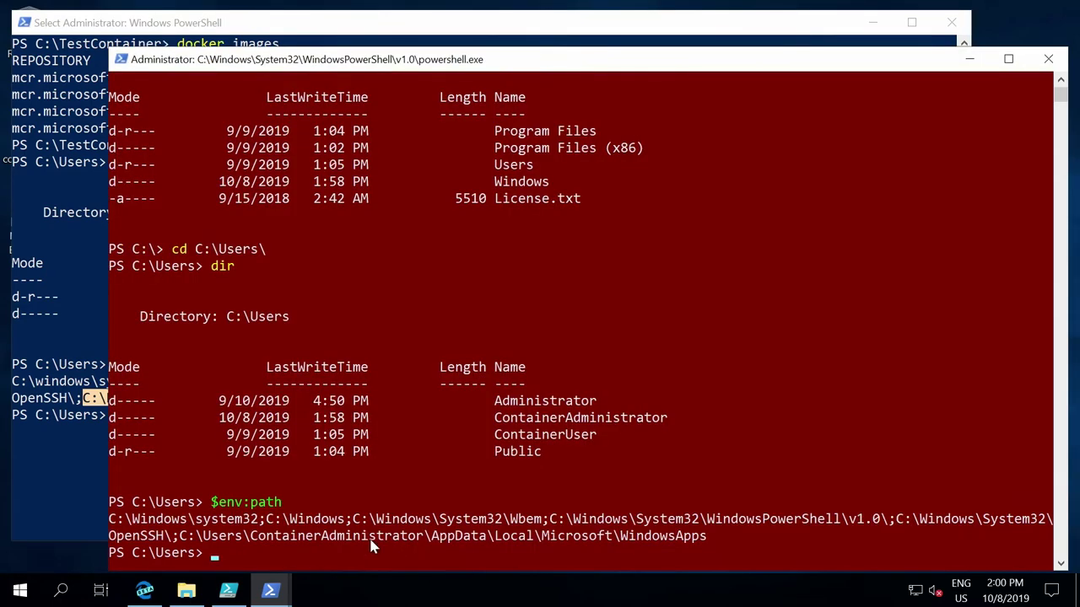
scroll(370, 547, down, 1)
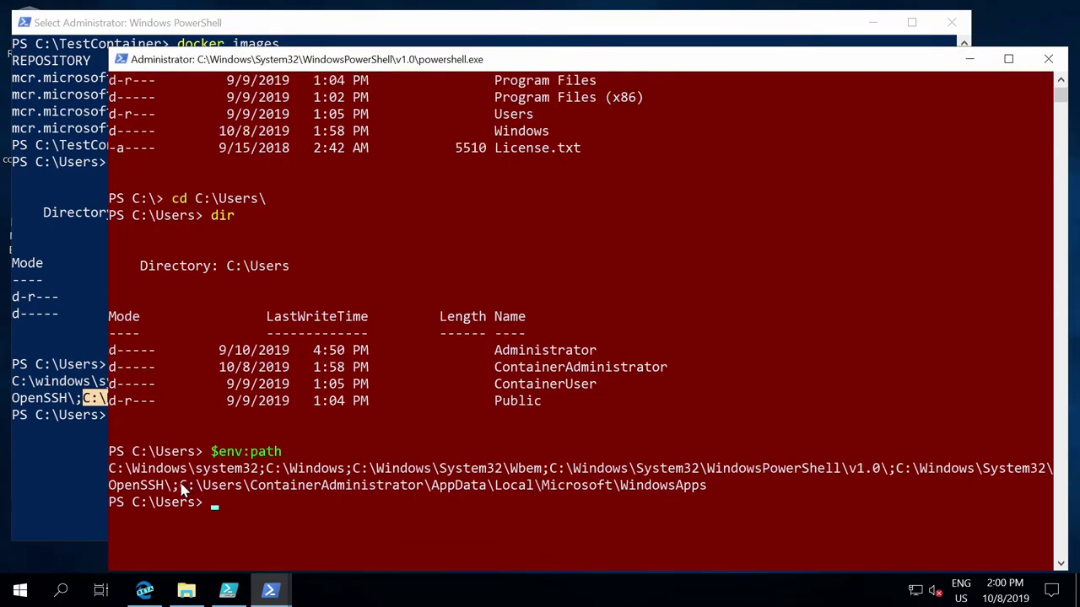
drag(181, 490, 456, 496)
click(436, 519)
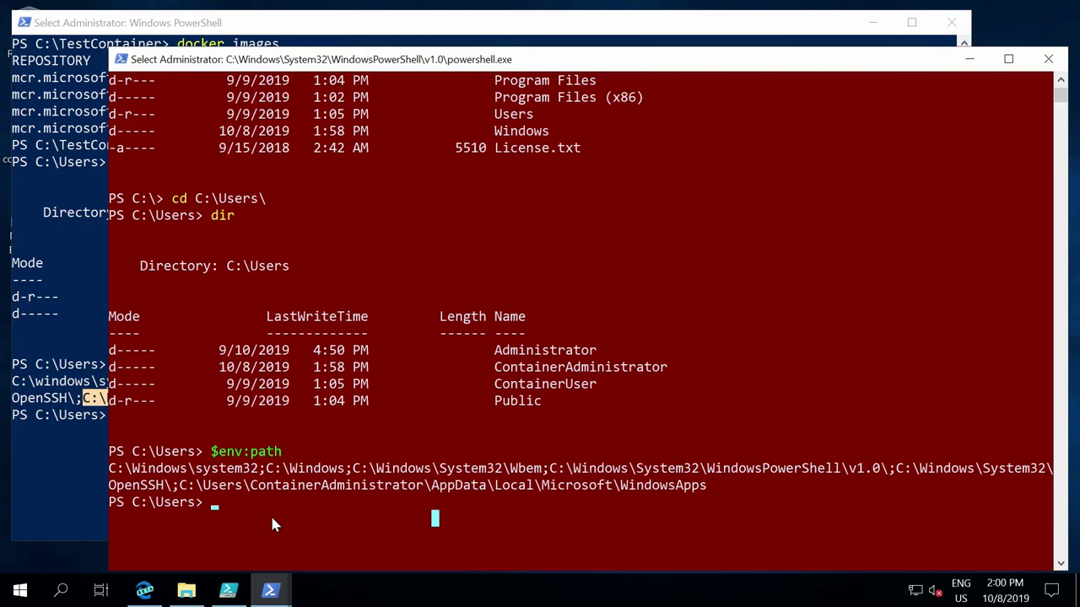
click(231, 505)
List running processes with Get-Process in both the container and the host consoles.
text(get-pro)
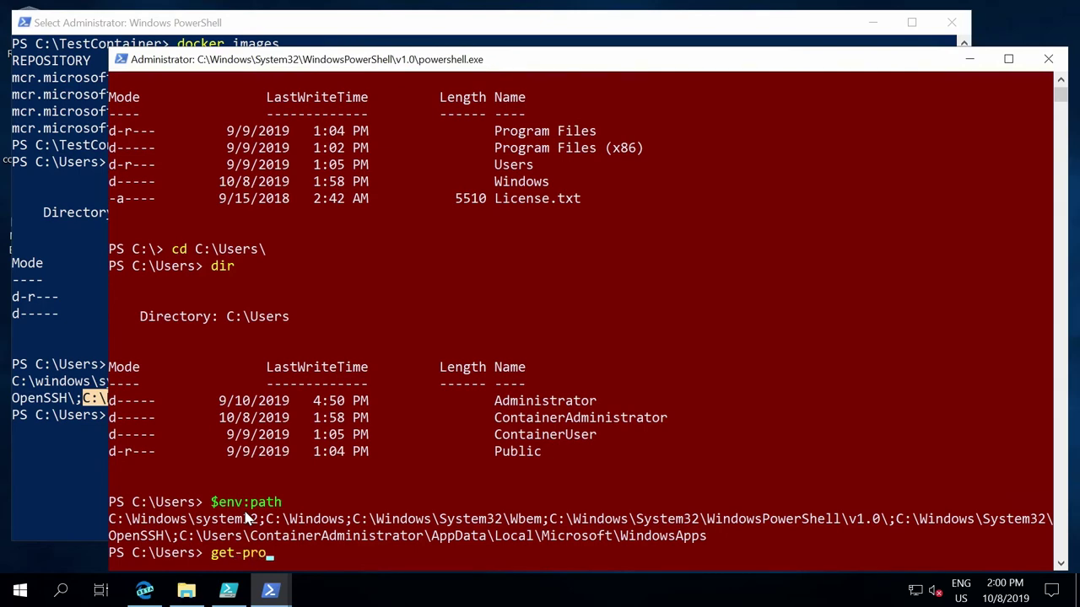
key(Tab)
key(Return)
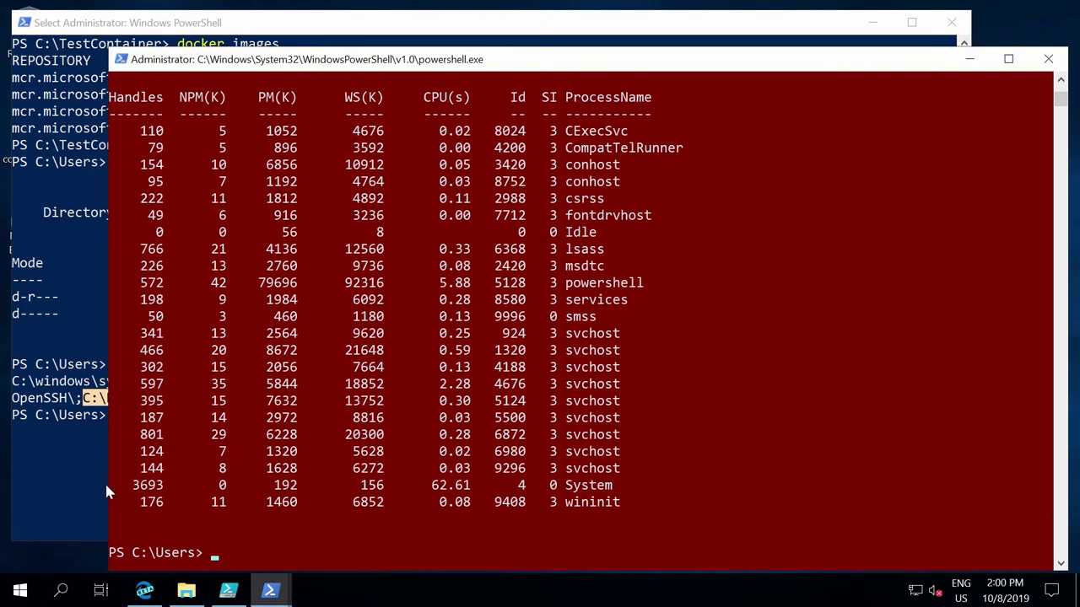
click(95, 478)
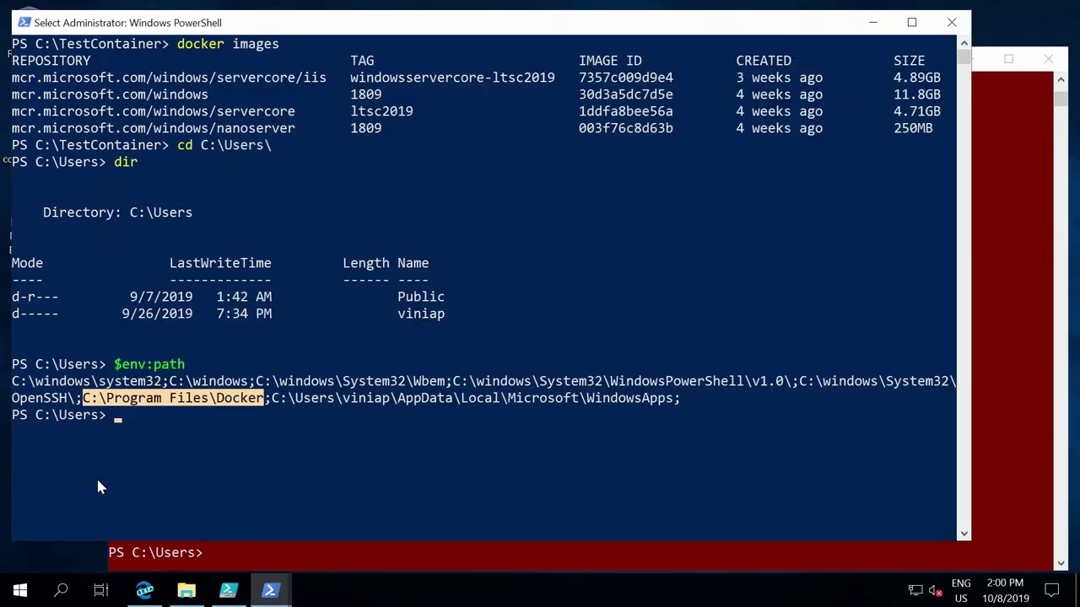
text(get-pro)
key(Tab)
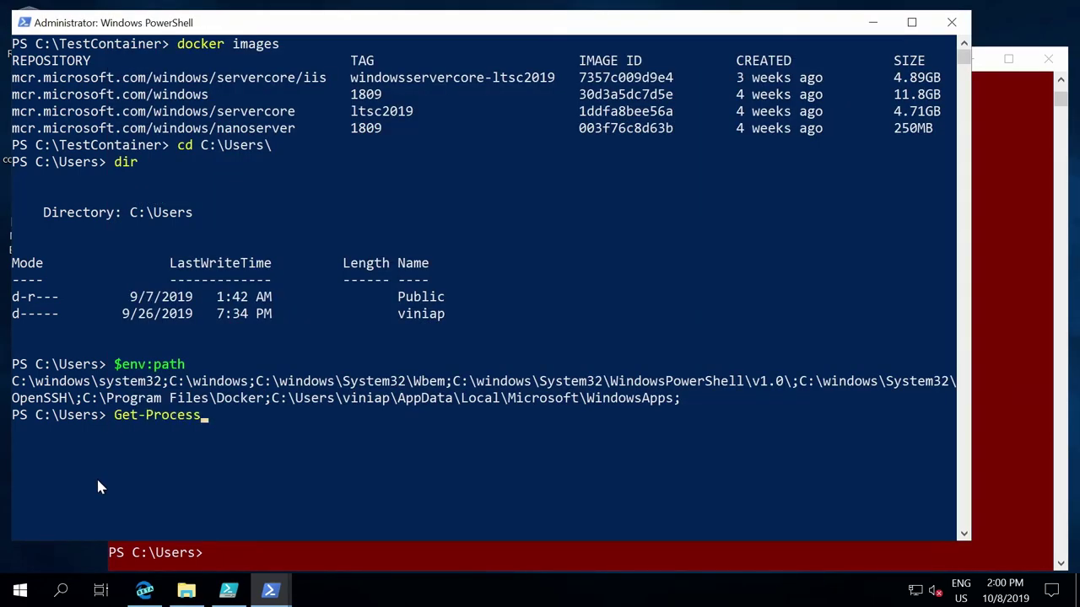
key(Return)
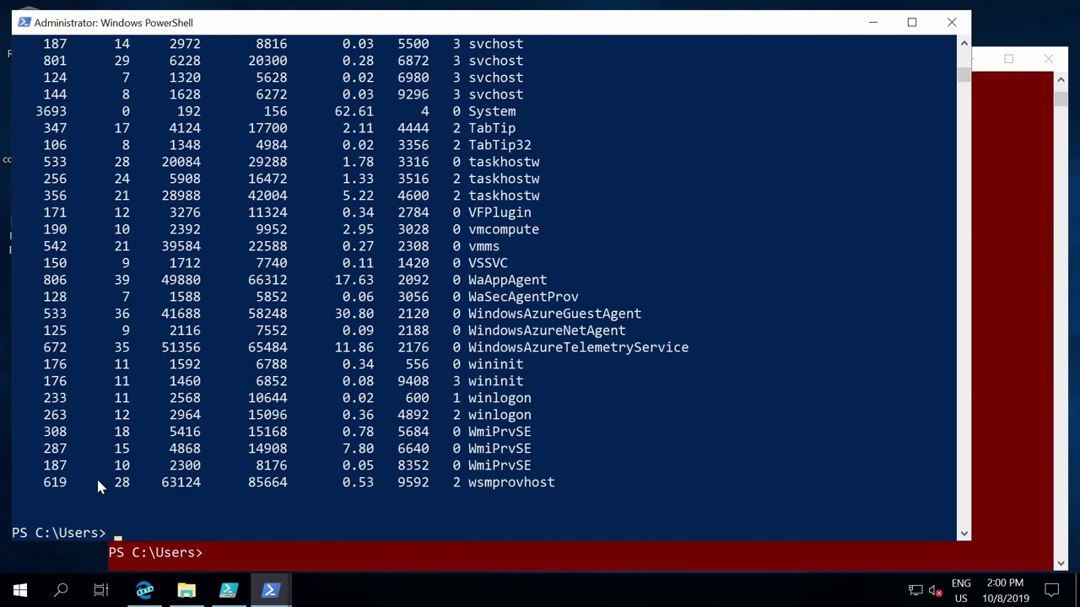
Count processes with Get-Process | measure: 116 on the host, 23 in the container.
text(get-pro)
key(Tab)
text(| measure)
key(Return)
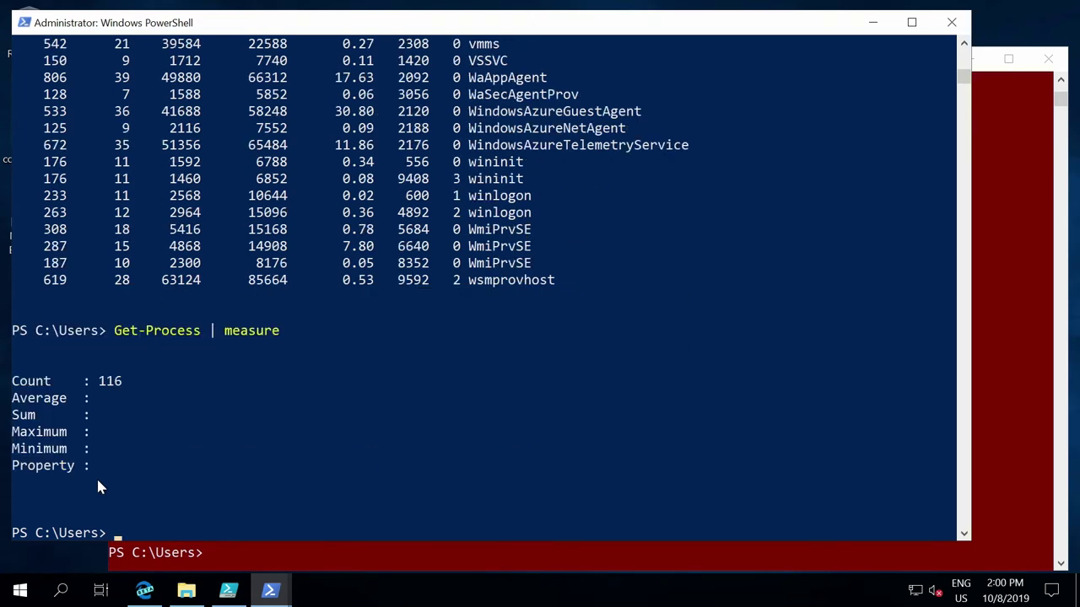
click(1022, 351)
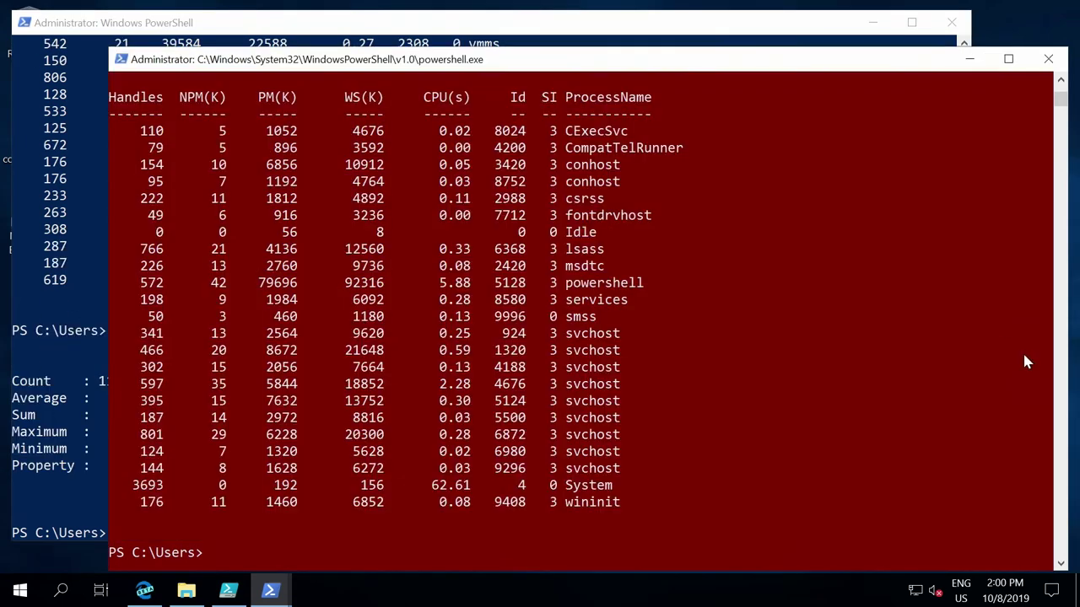
text(Get-Process )
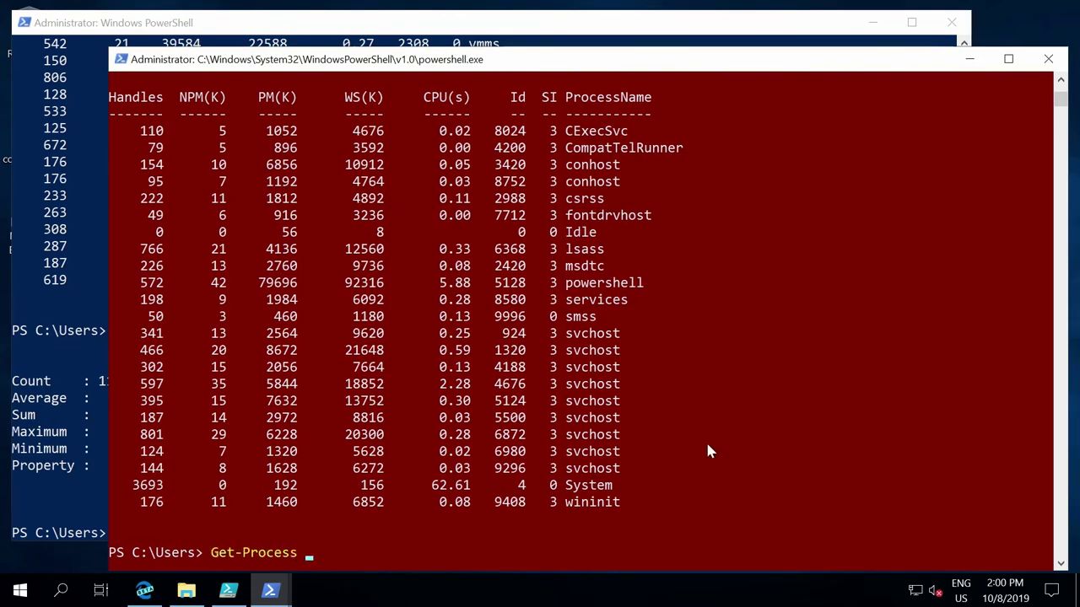
text(| measure)
key(Return)
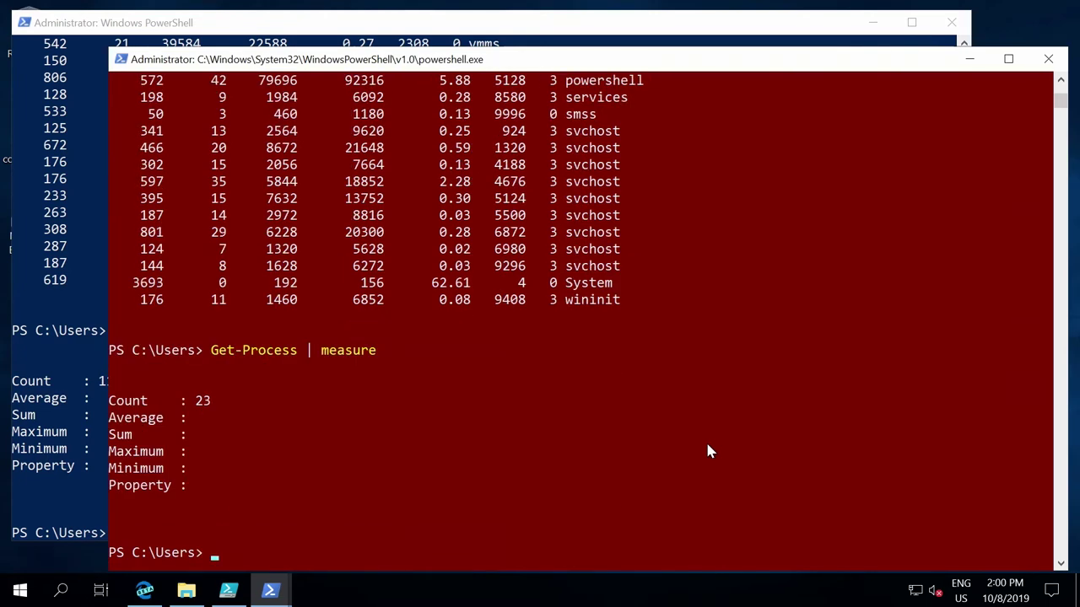
drag(198, 404, 212, 405)
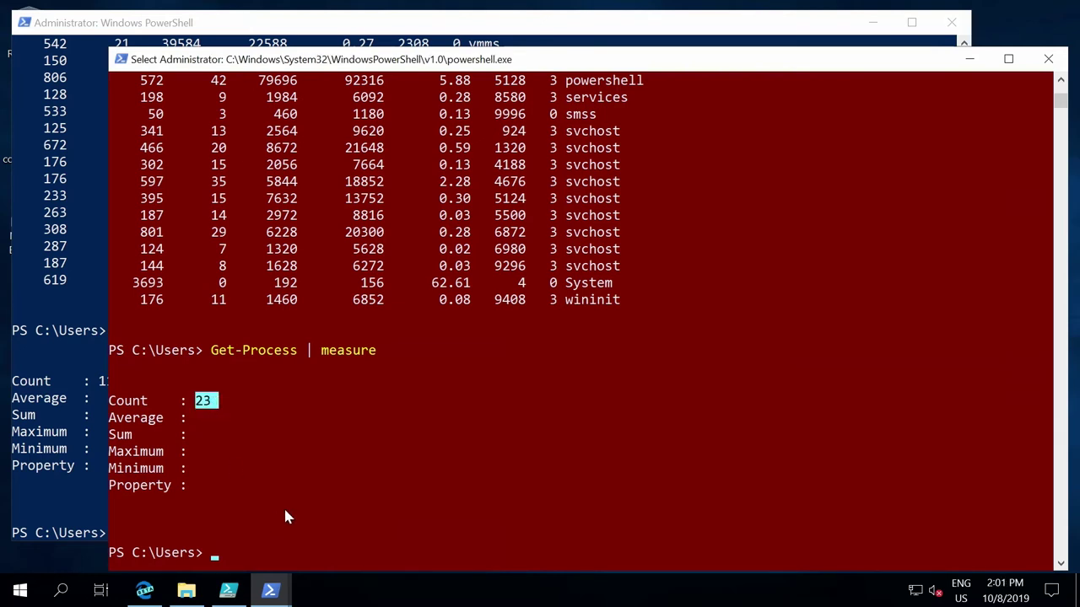
click(221, 553)
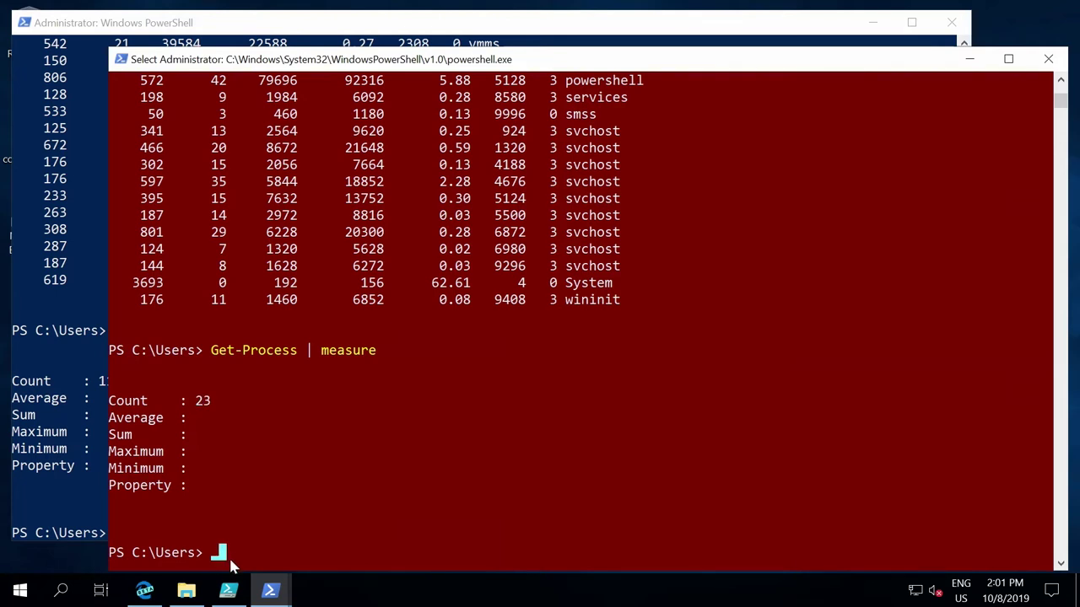
Show the container's single smss process, Id 9996, with Get-Process -Name smss.
text(get-proce)
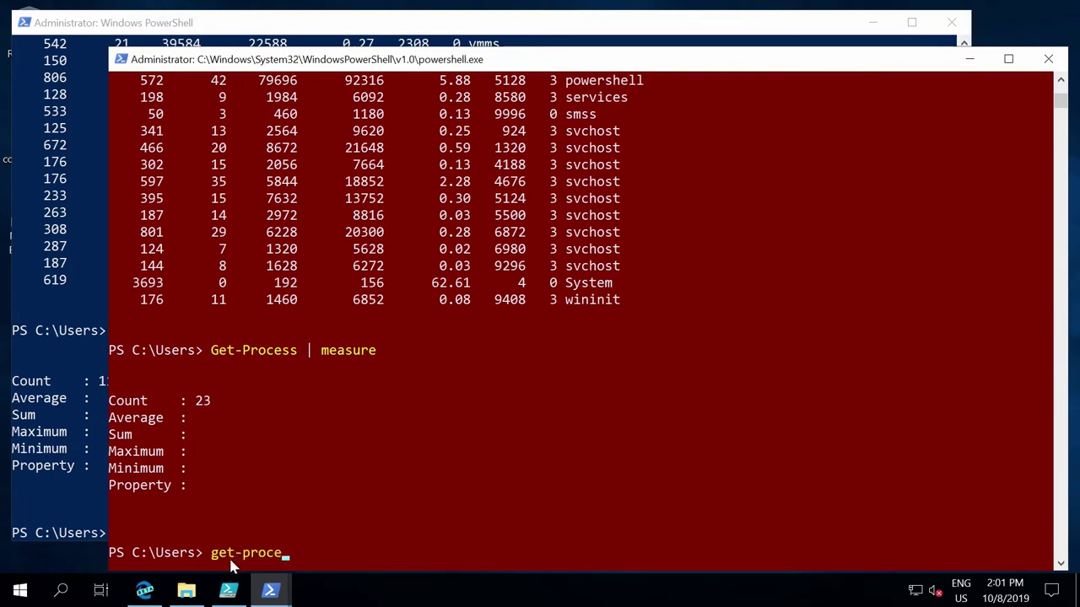
key(Tab)
text(-na)
key(Tab)
text(smss)
key(Return)
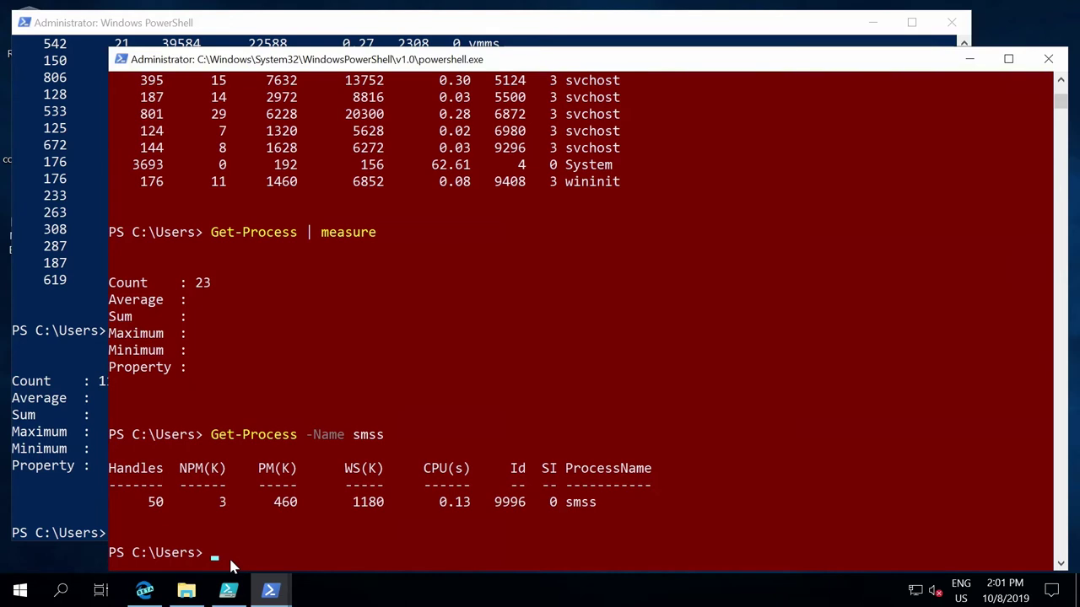
drag(510, 503, 601, 504)
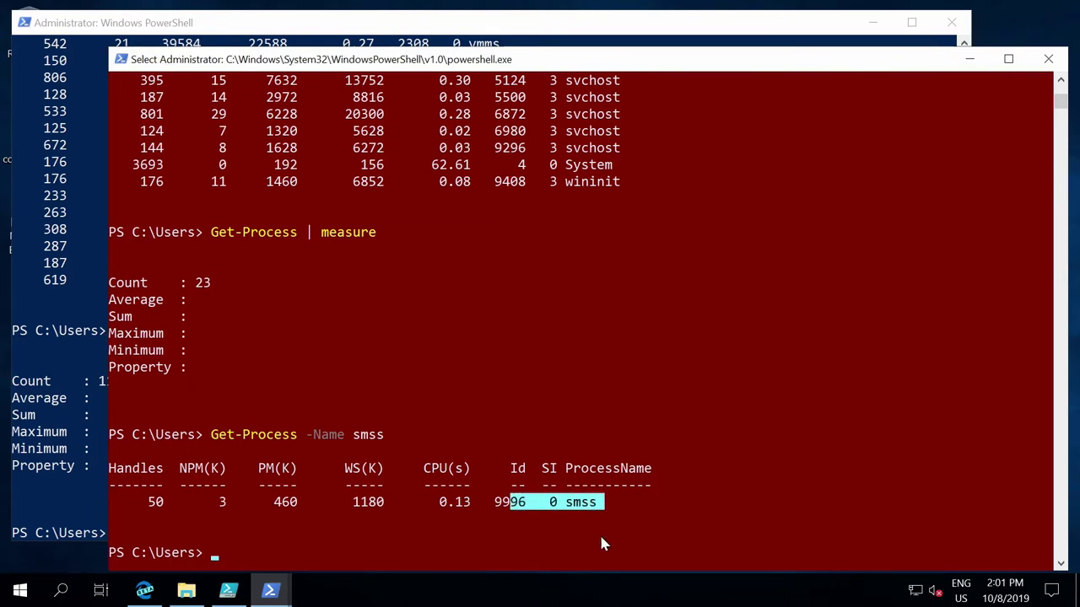
click(100, 507)
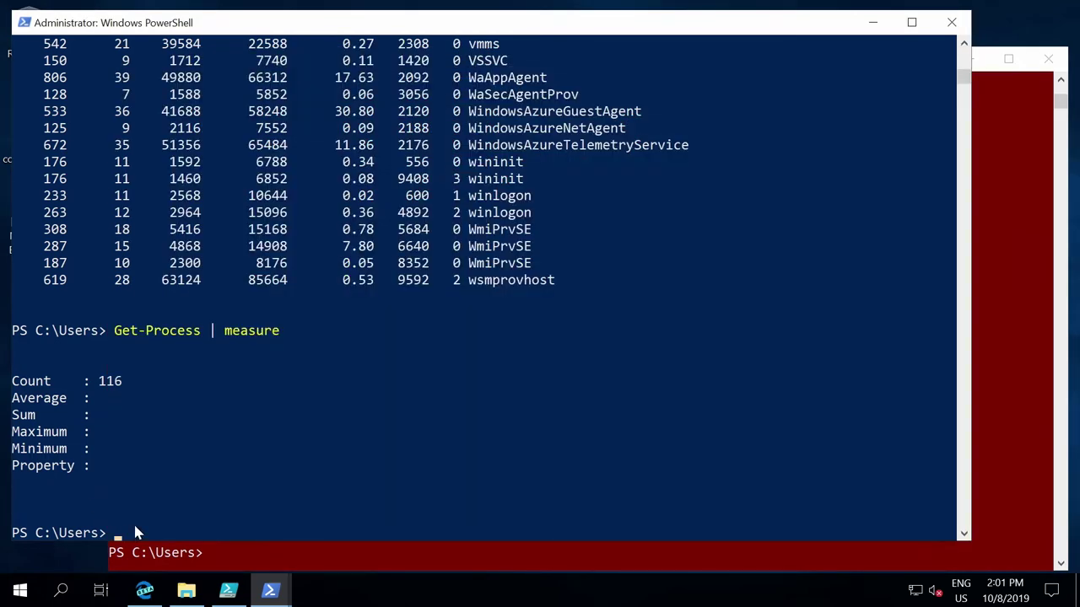
List the host's smss processes with Get-Process -Name smss, showing Ids 348 and 9996.
key(Up)
key(BackSpace)
key(BackSpace)
key(BackSpace)
key(BackSpace)
key(BackSpace)
key(BackSpace)
key(BackSpace)
key(BackSpace)
key(BackSpace)
text(-n)
key(Tab)
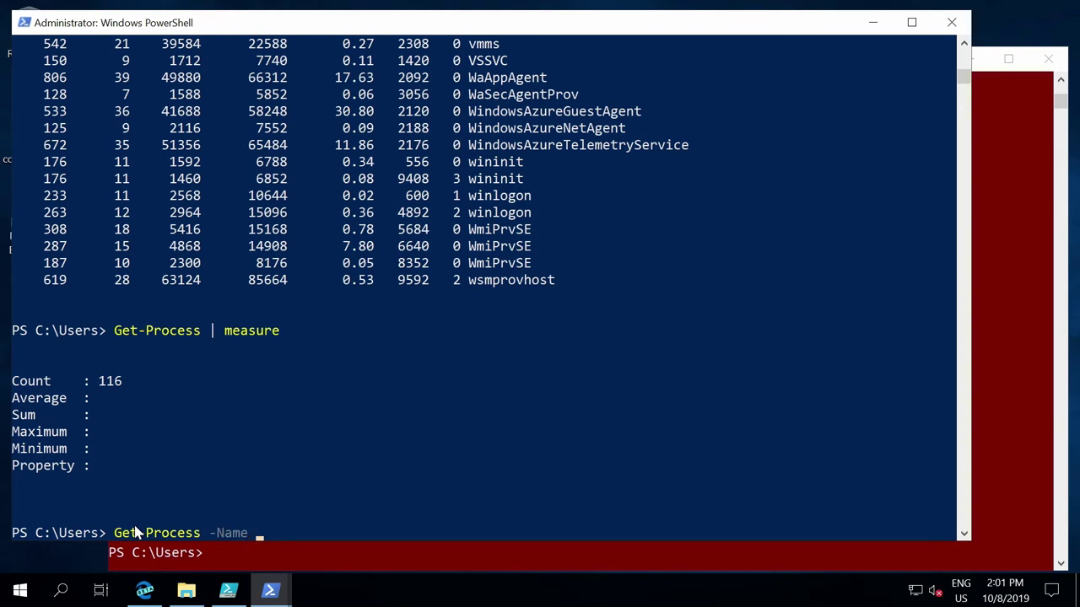
text(smss)
key(Return)
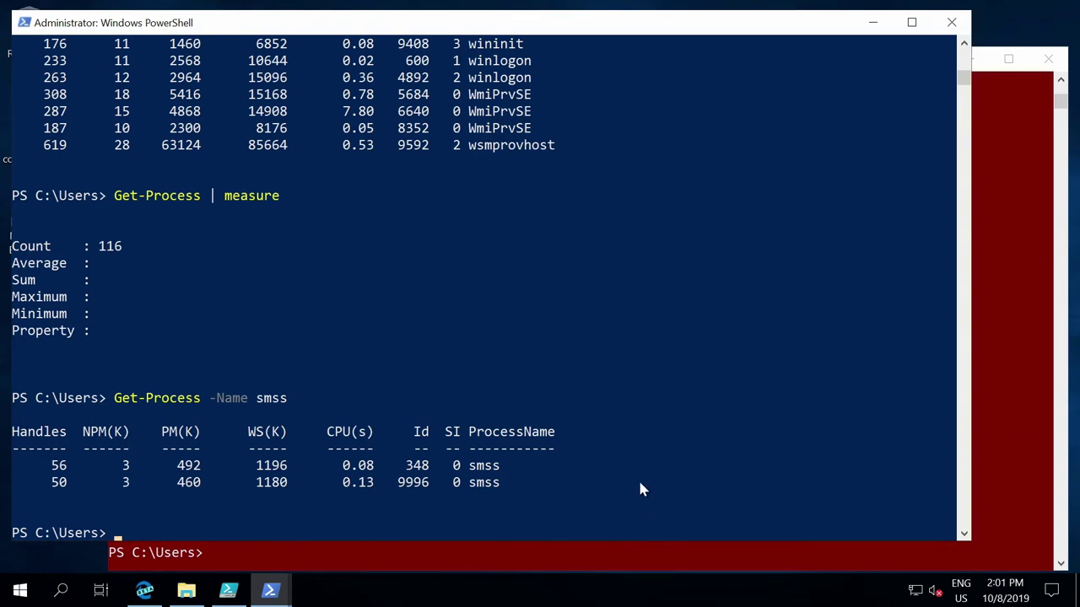
scroll(640, 489, down, 2)
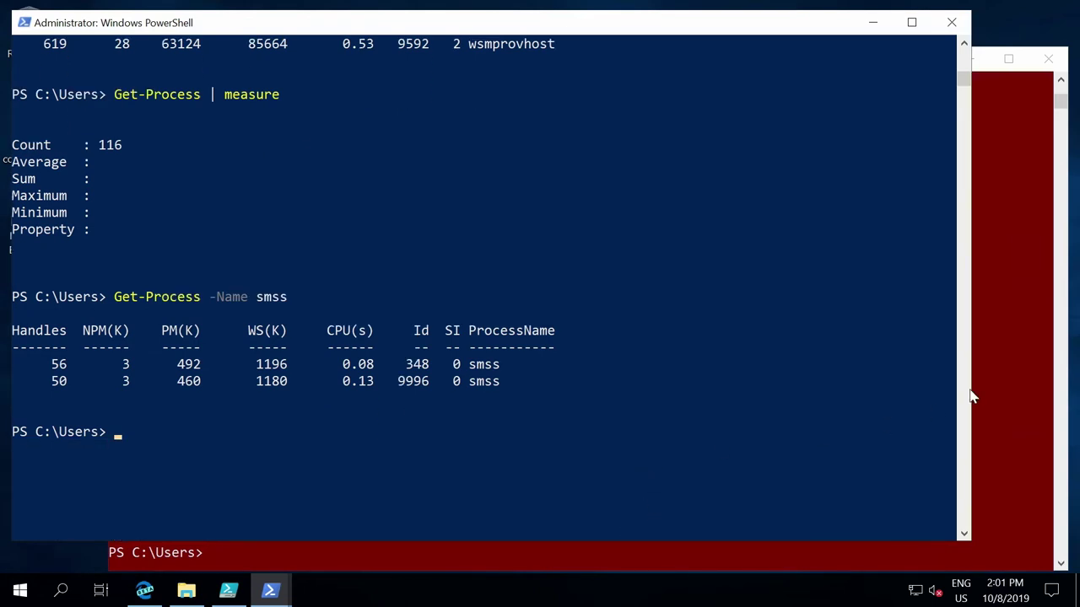
Mark smss Id 9996 in both the container and host consoles to compare them.
click(1012, 437)
drag(496, 502, 525, 511)
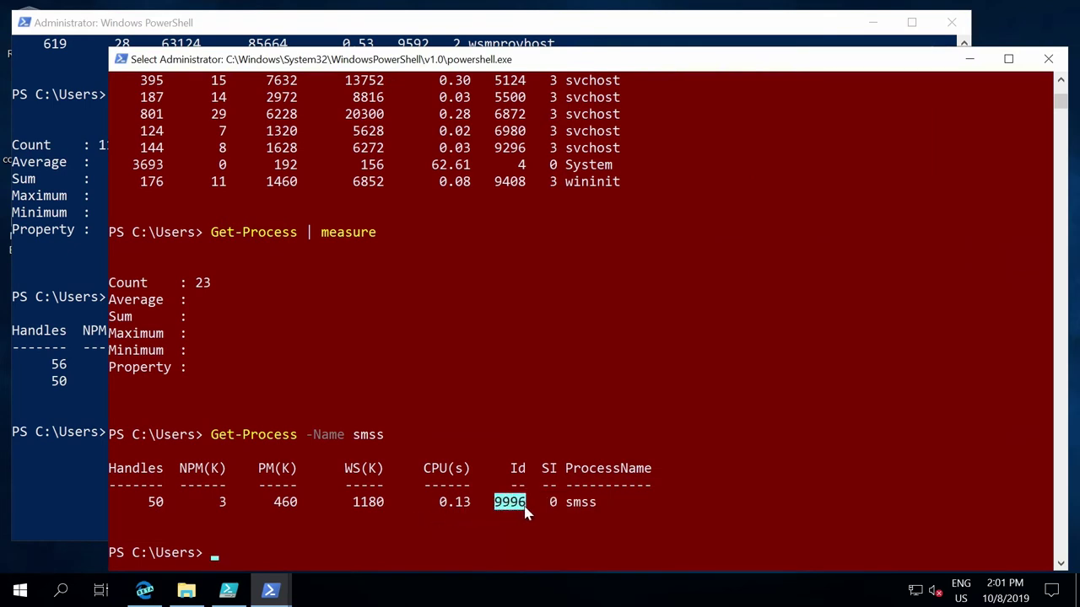
click(46, 452)
drag(397, 386, 426, 387)
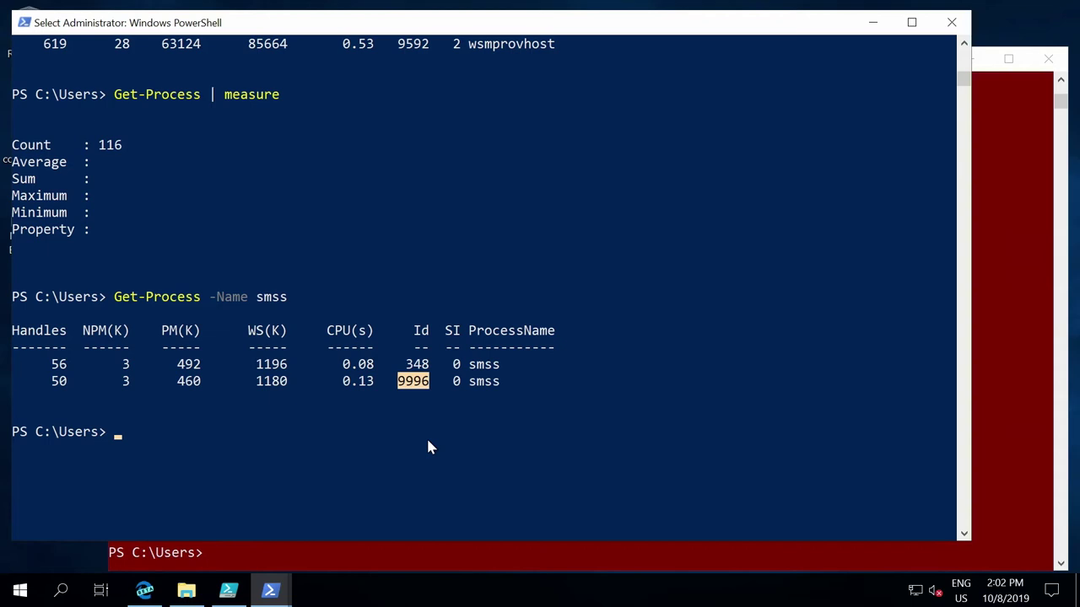
Clear the host console with cls and run exit in the container session.
text(cls)
key(Return)
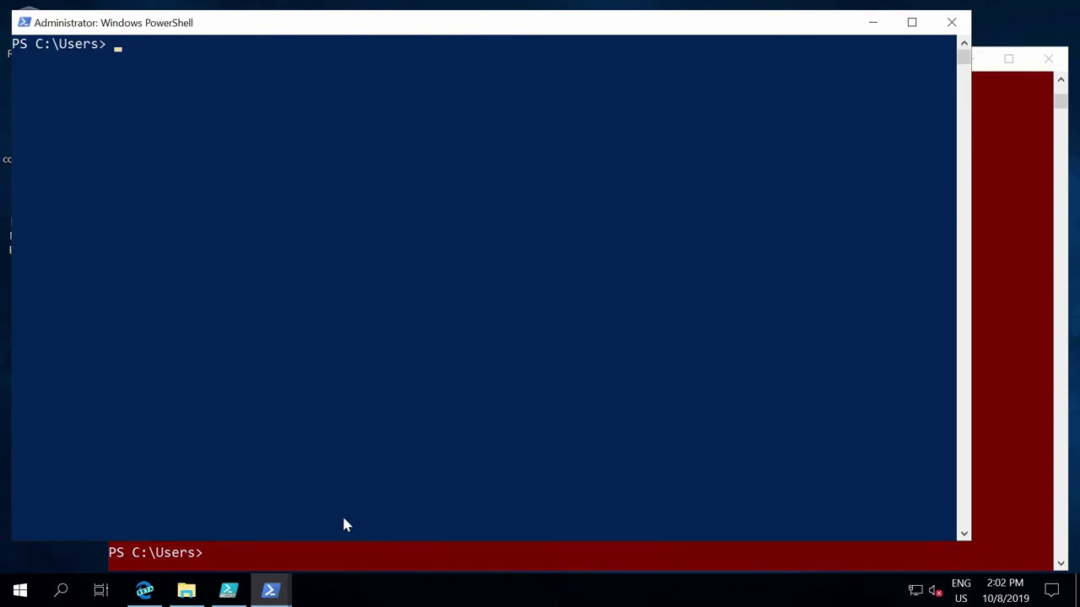
click(337, 558)
text(exit)
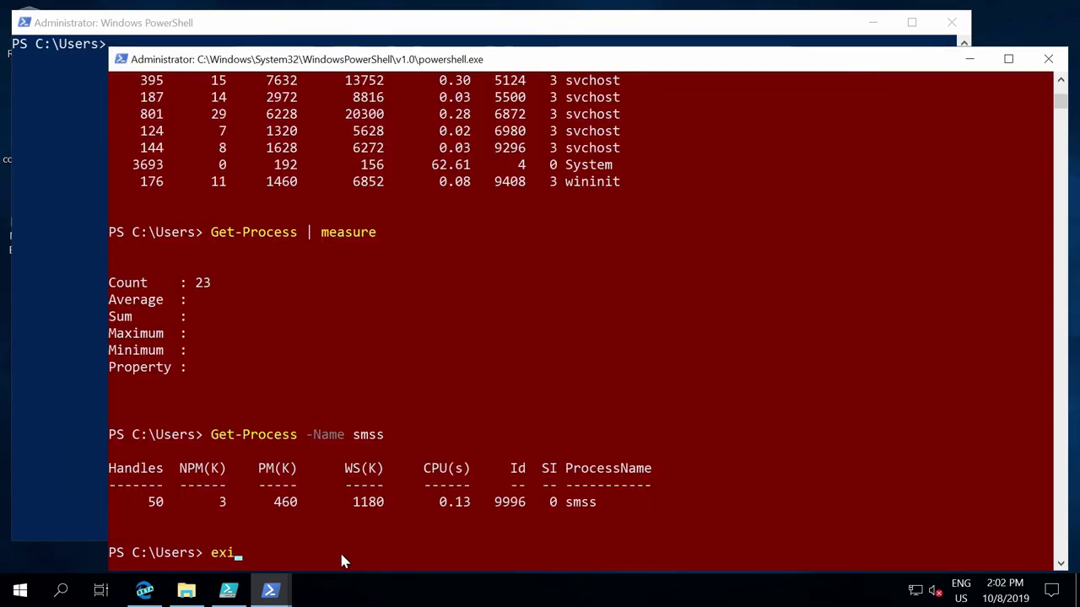
key(Return)
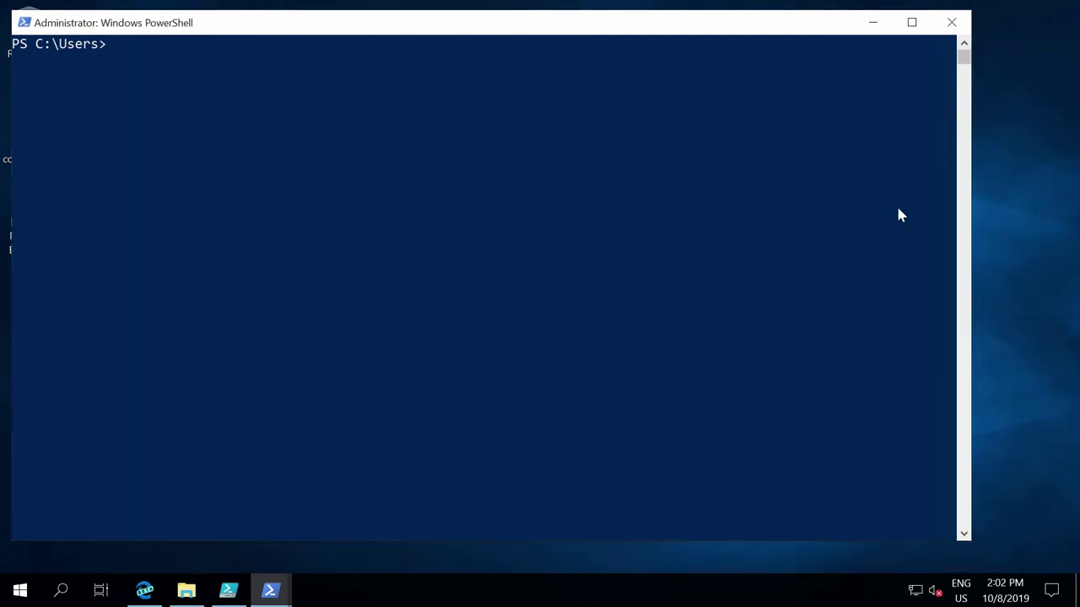
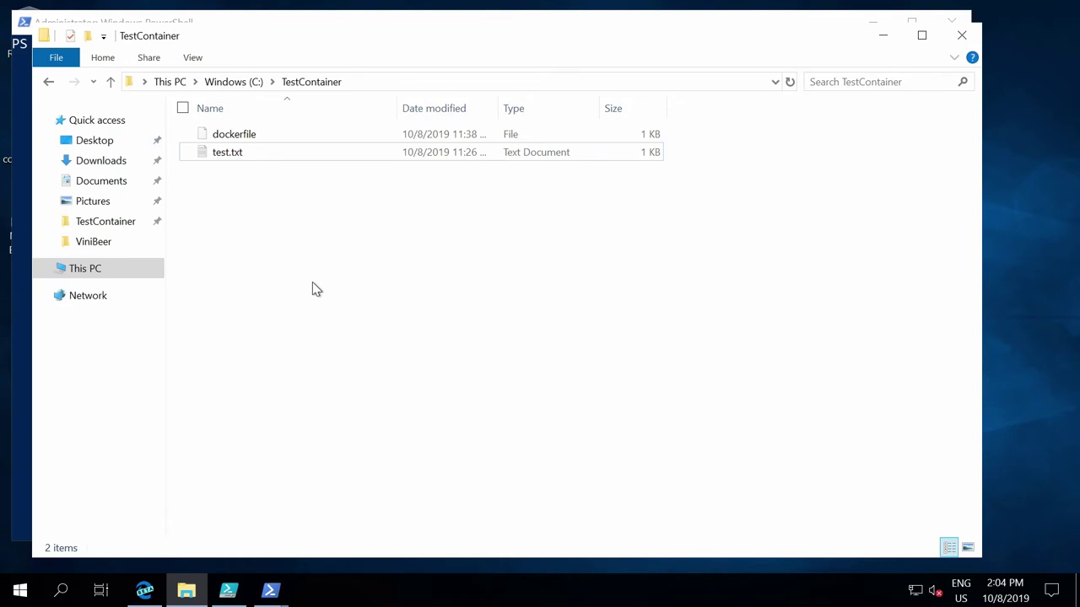
Point out test.txt and the dockerfile, then open the dockerfile in Notepad.
click(264, 154)
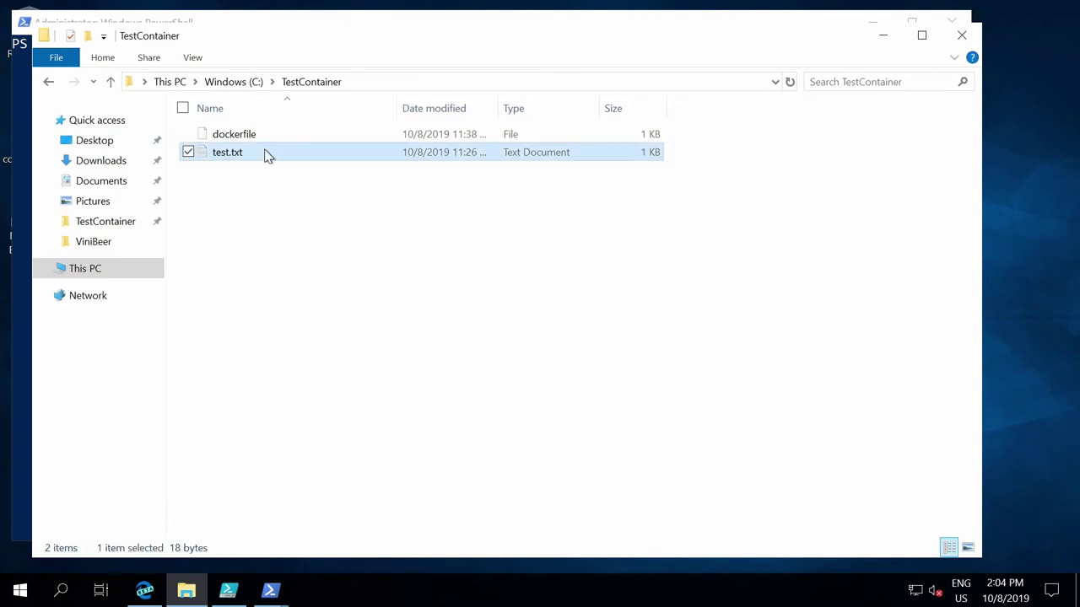
click(264, 209)
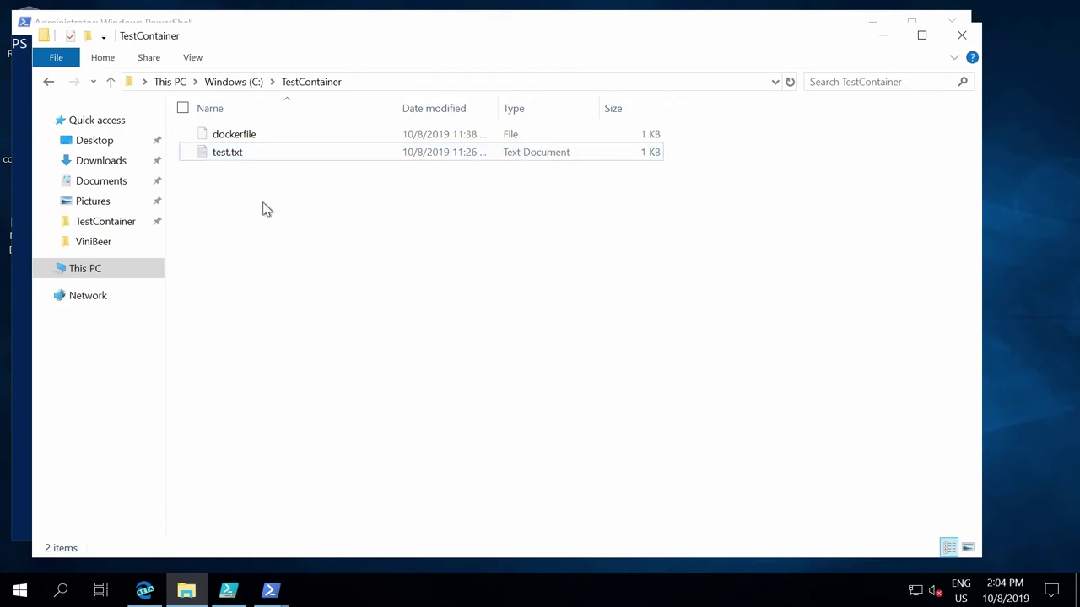
click(264, 158)
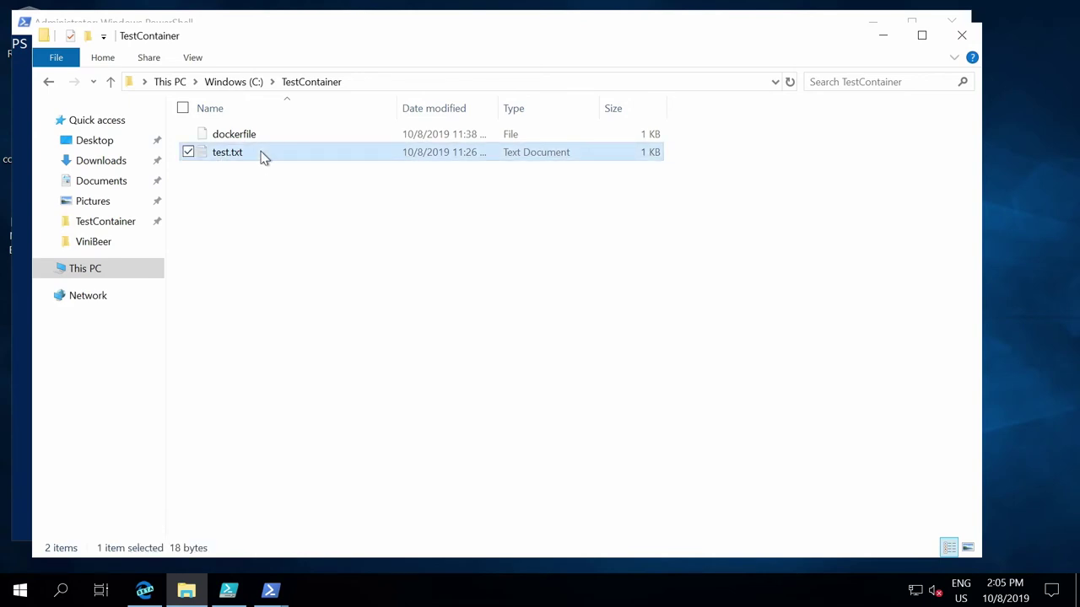
click(289, 133)
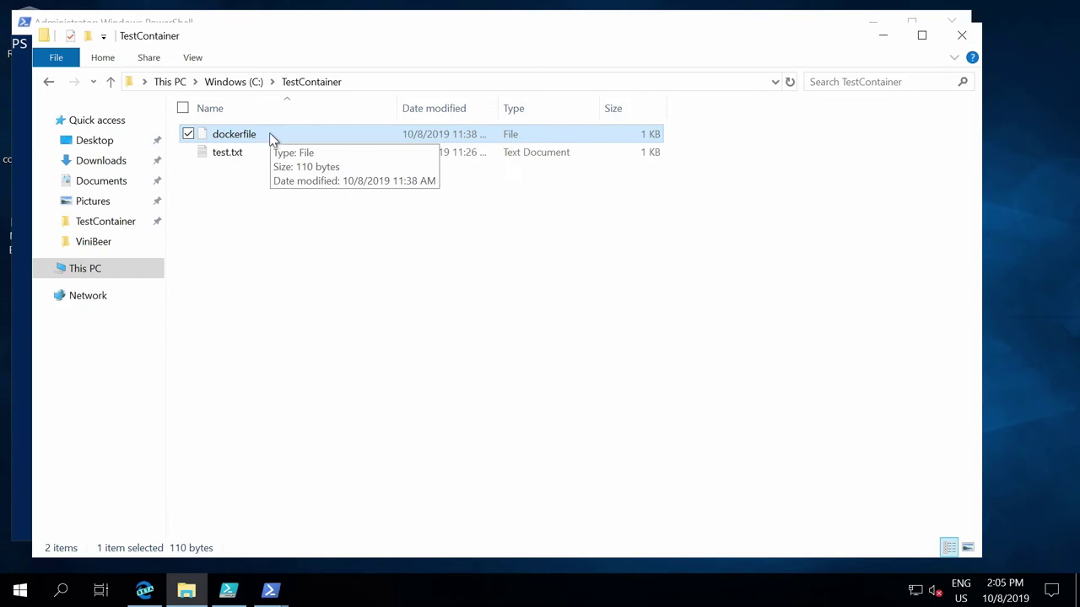
double_click(266, 140)
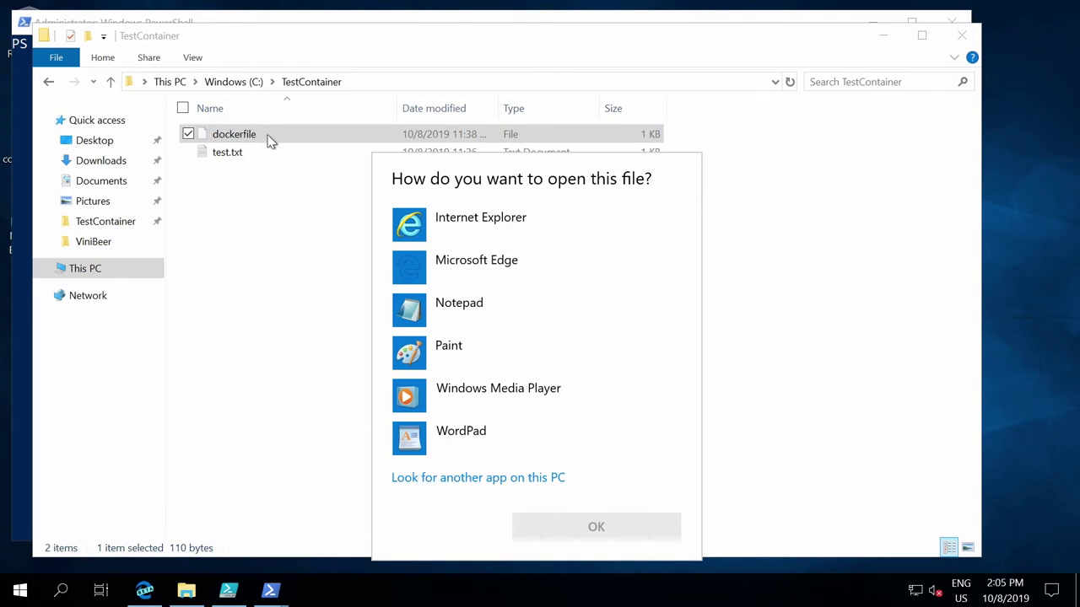
click(445, 309)
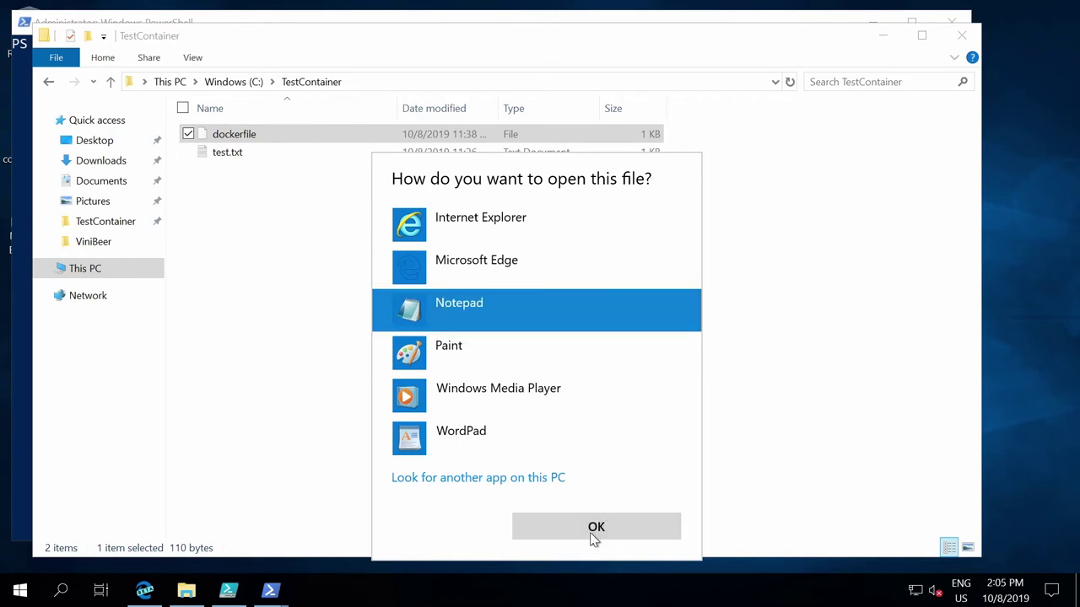
click(594, 530)
drag(528, 320, 387, 248)
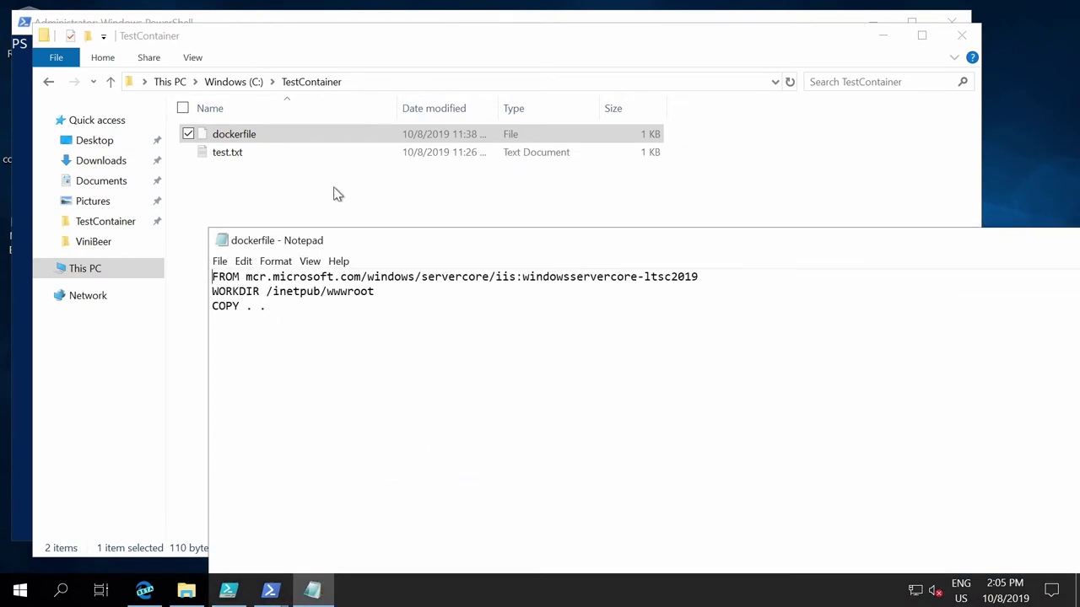
drag(333, 195, 272, 58)
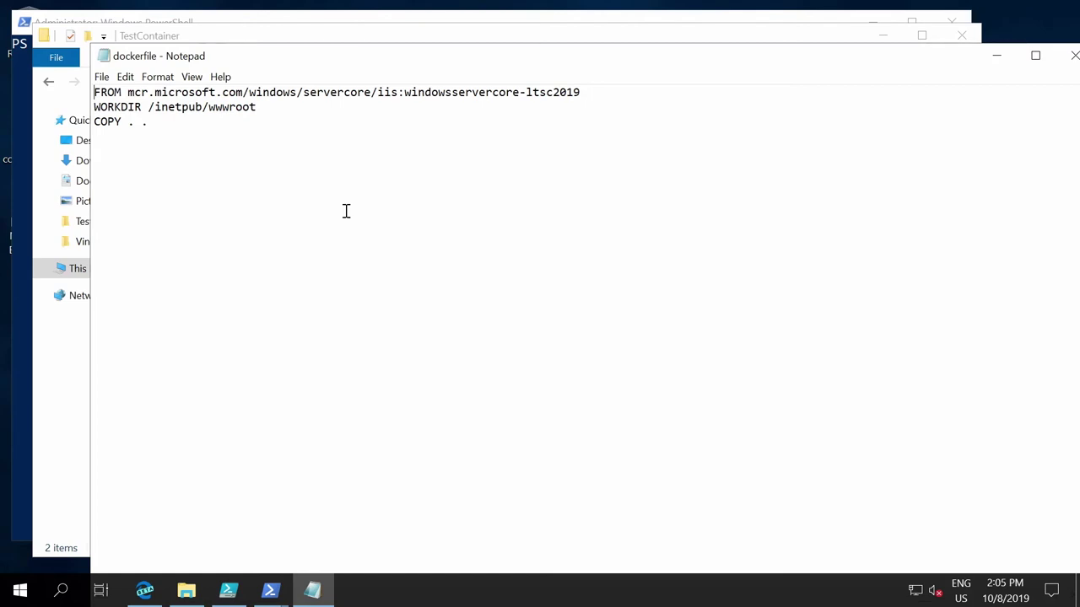
click(255, 173)
drag(120, 133, 84, 93)
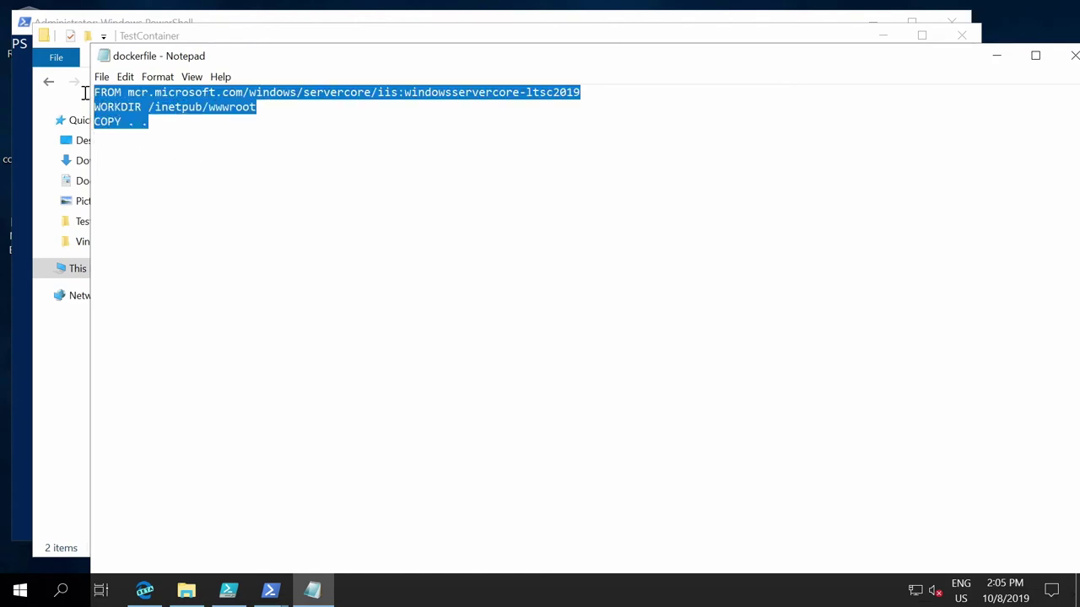
click(157, 152)
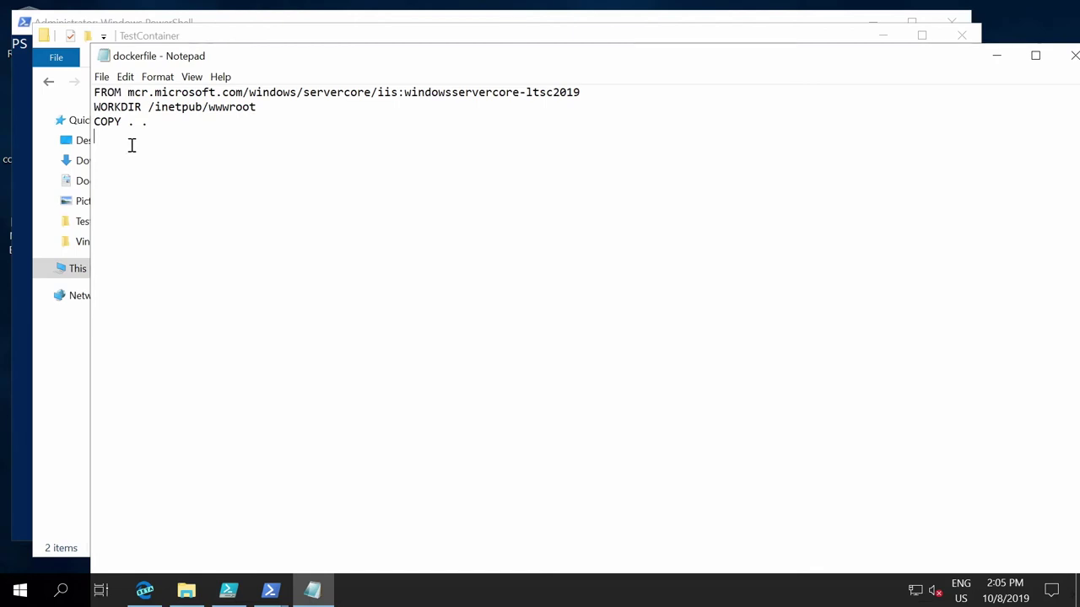
drag(95, 92, 593, 90)
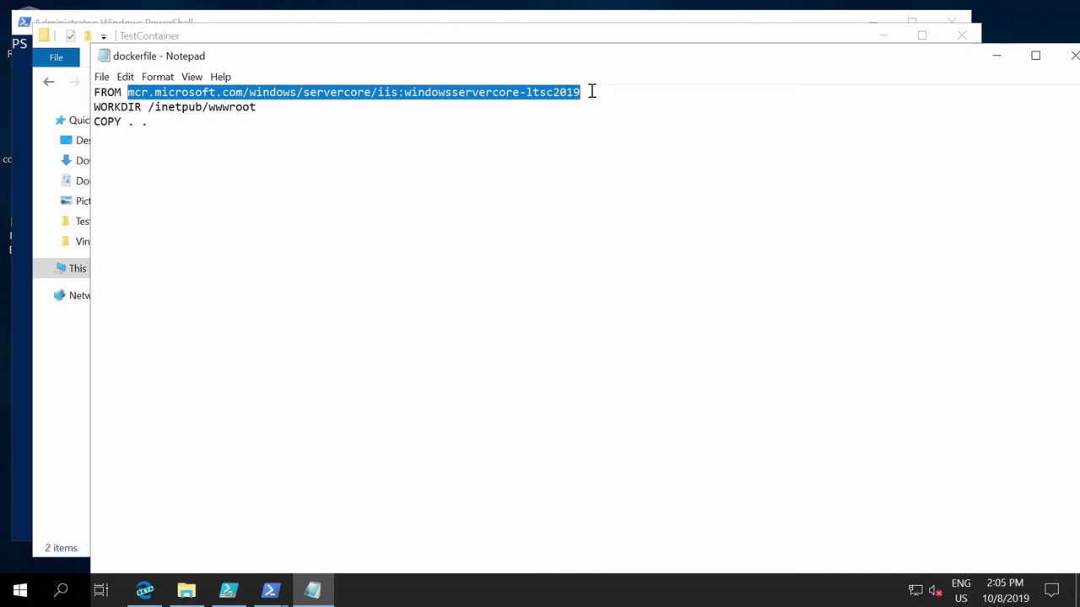
click(141, 106)
drag(140, 106, 93, 106)
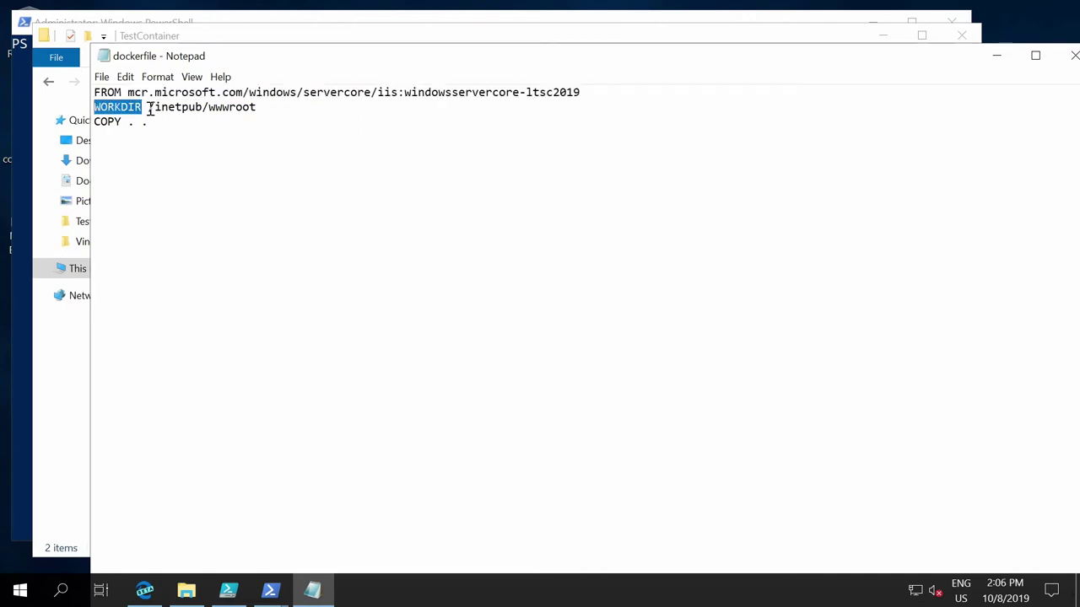
drag(149, 108, 261, 107)
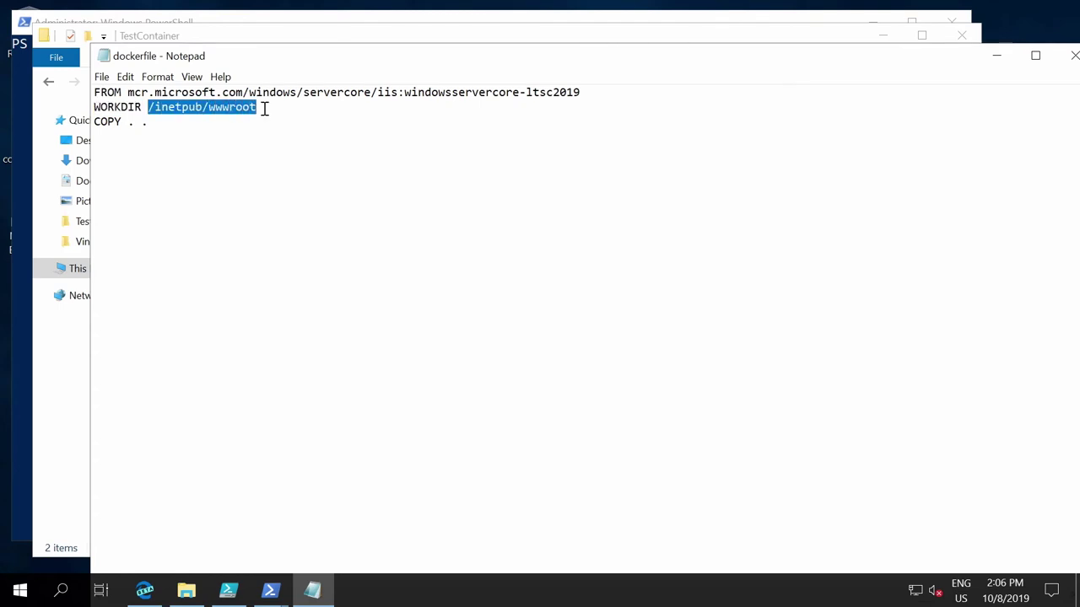
click(268, 109)
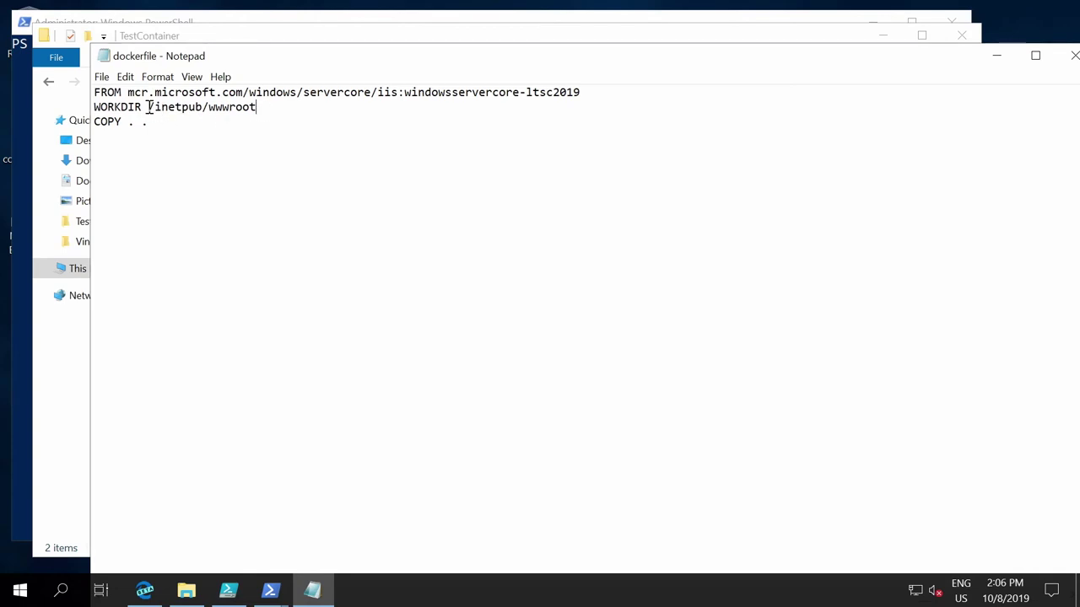
drag(142, 107, 260, 110)
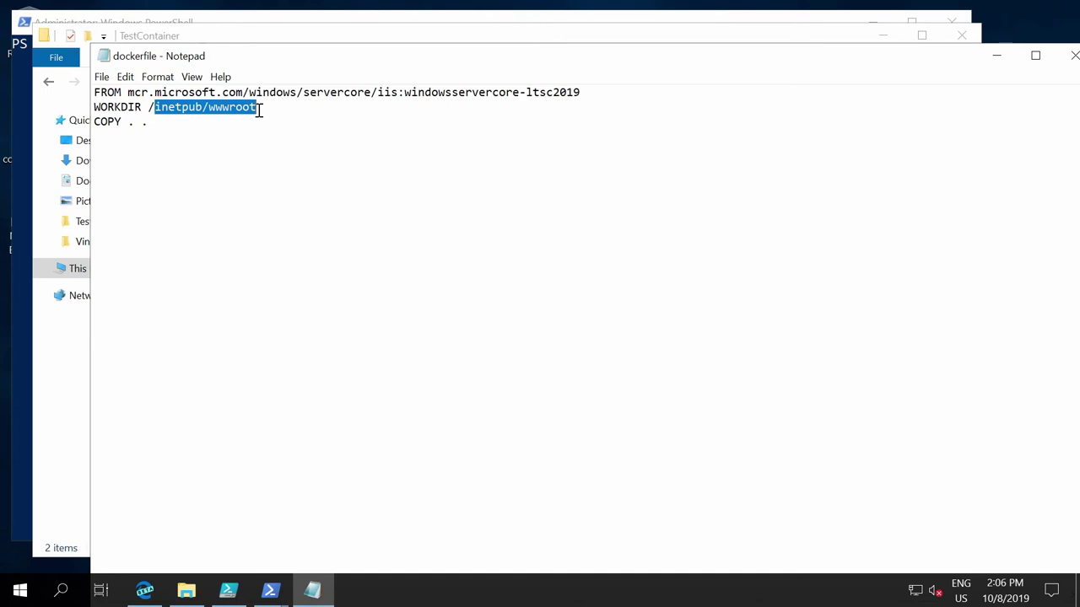
Highlight the WORKDIR /inetpub/wwwroot and COPY . . lines, then minimize Notepad.
double_click(142, 106)
click(153, 106)
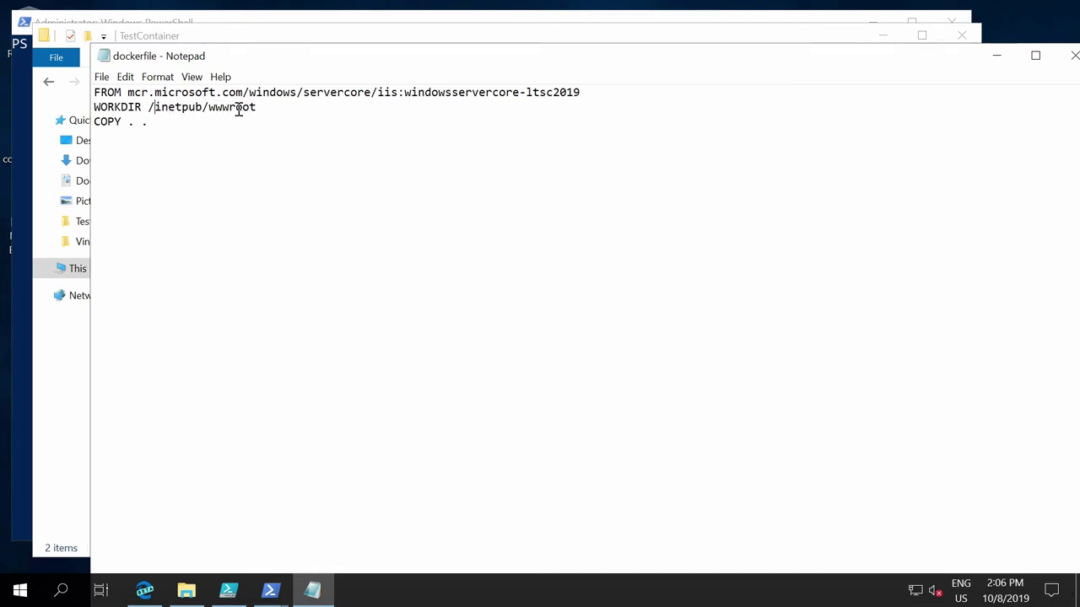
drag(152, 107, 287, 110)
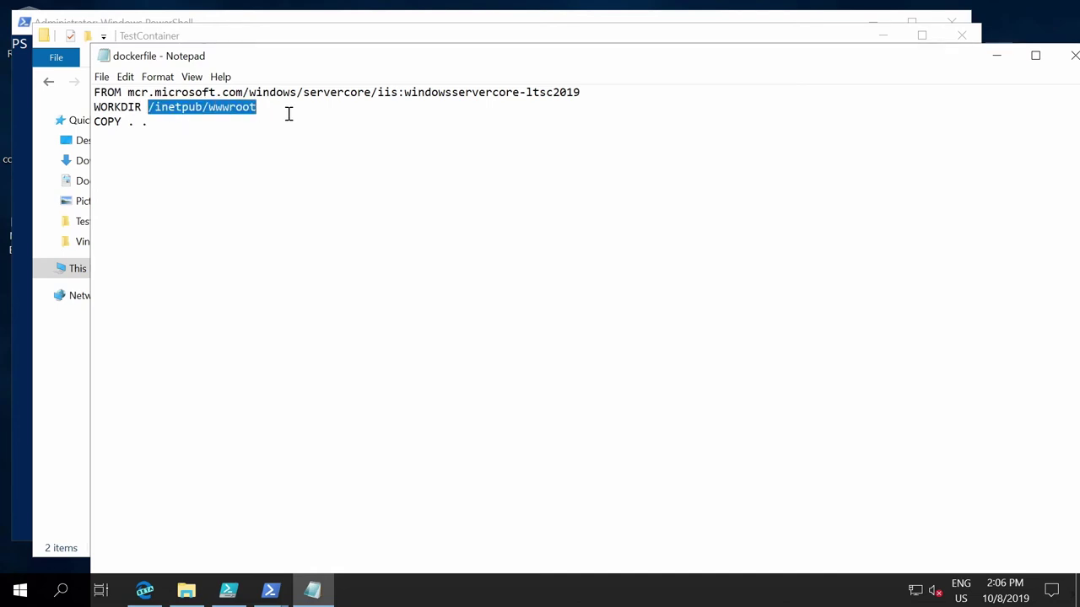
click(161, 137)
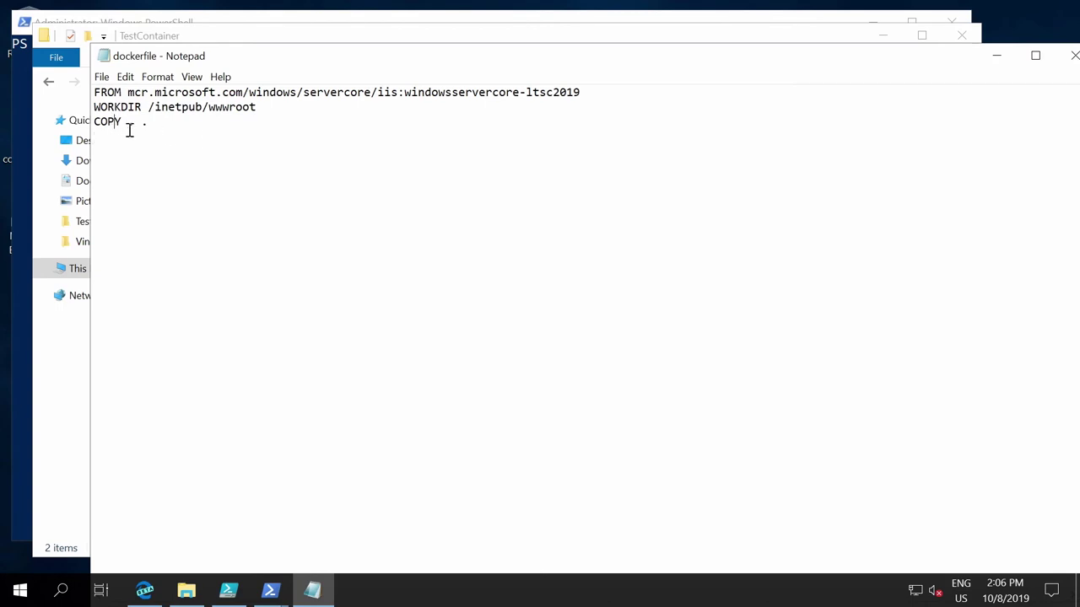
click(128, 124)
click(156, 124)
double_click(142, 106)
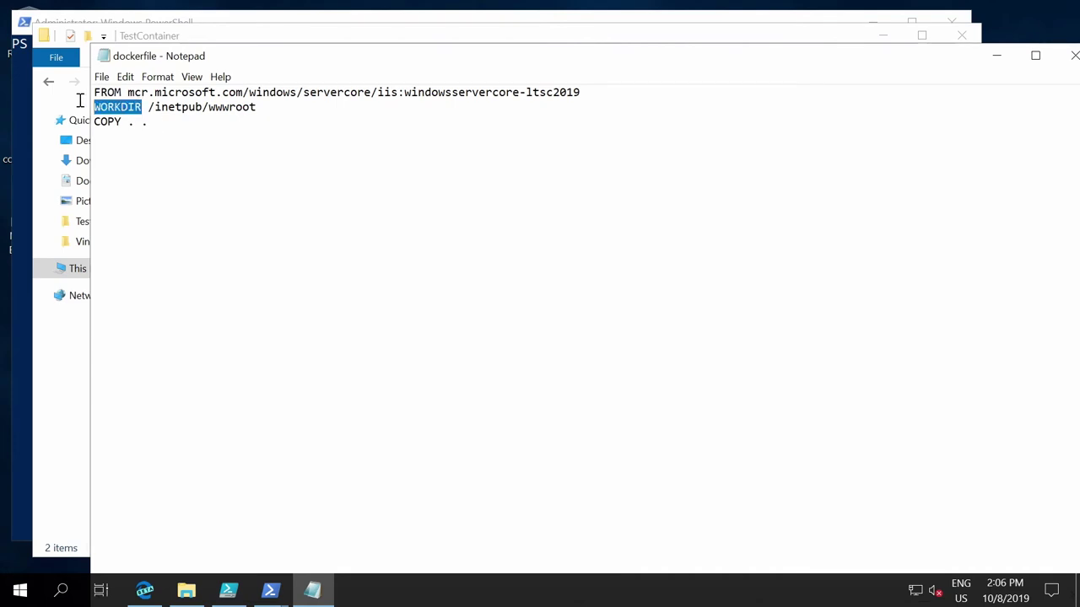
click(158, 127)
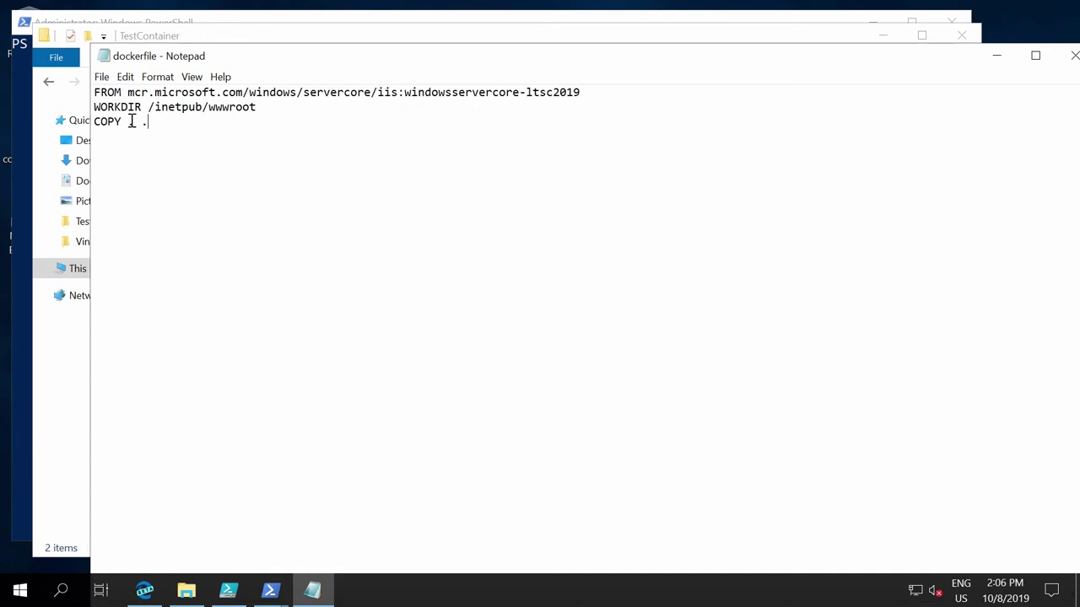
click(135, 124)
click(159, 124)
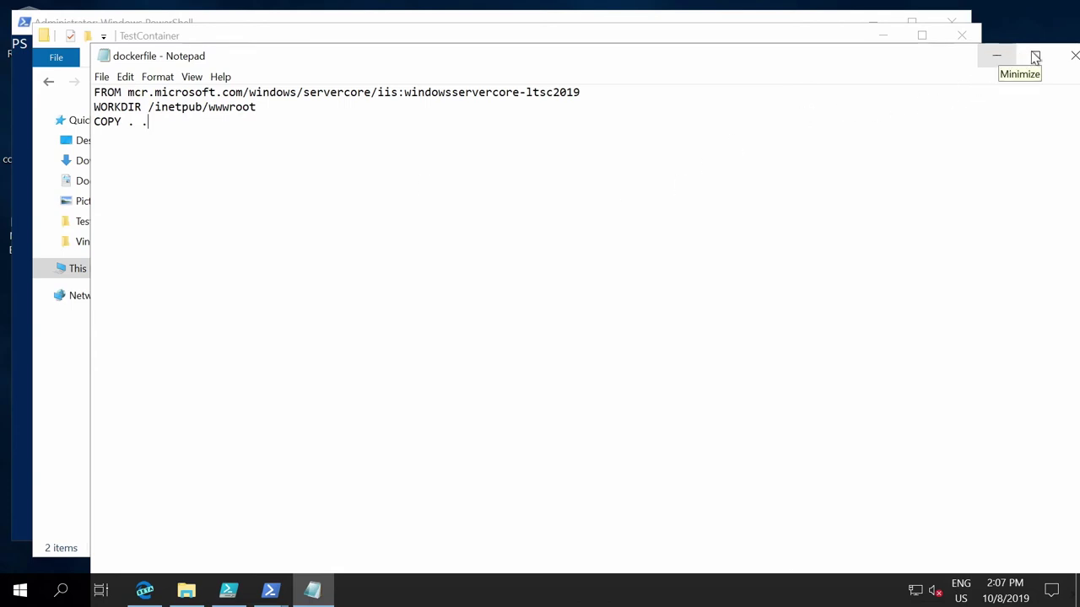
click(998, 57)
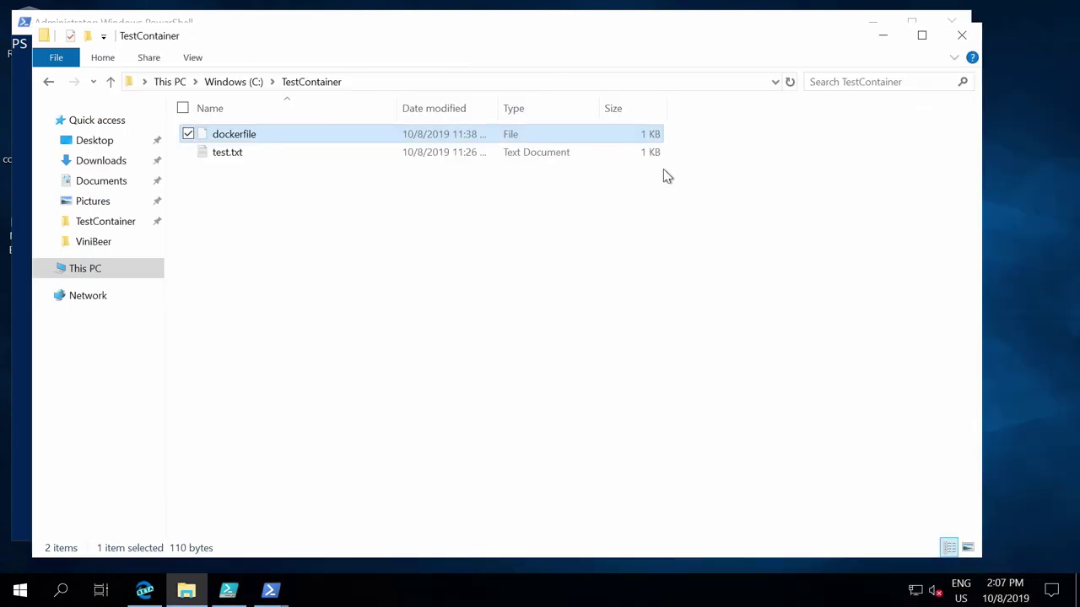
In PowerShell, change into C:\TestContainer and list its files with dir.
click(882, 35)
click(211, 93)
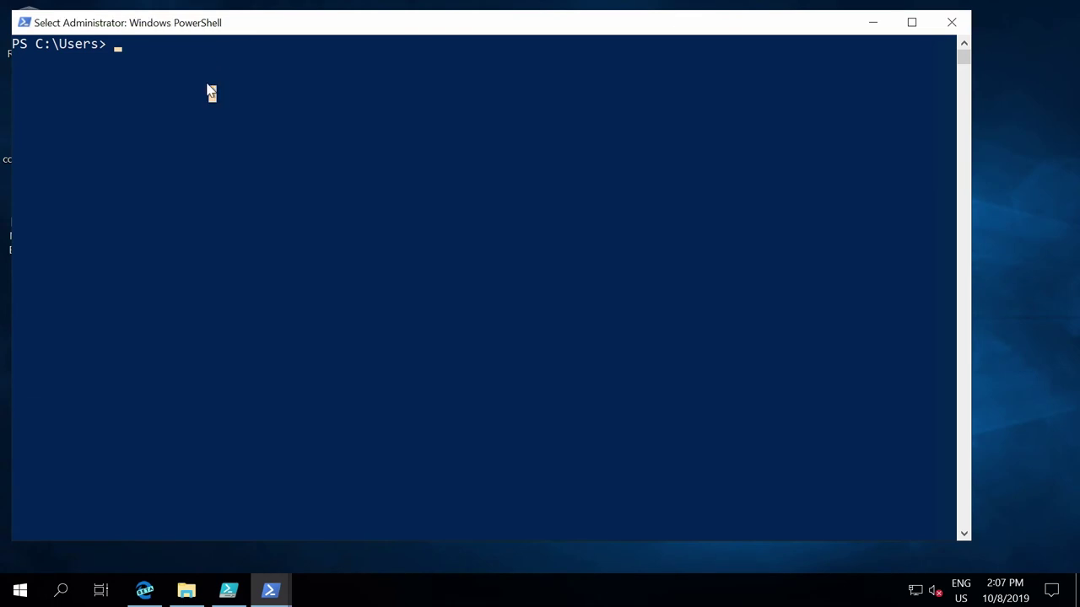
text(cd :	e)
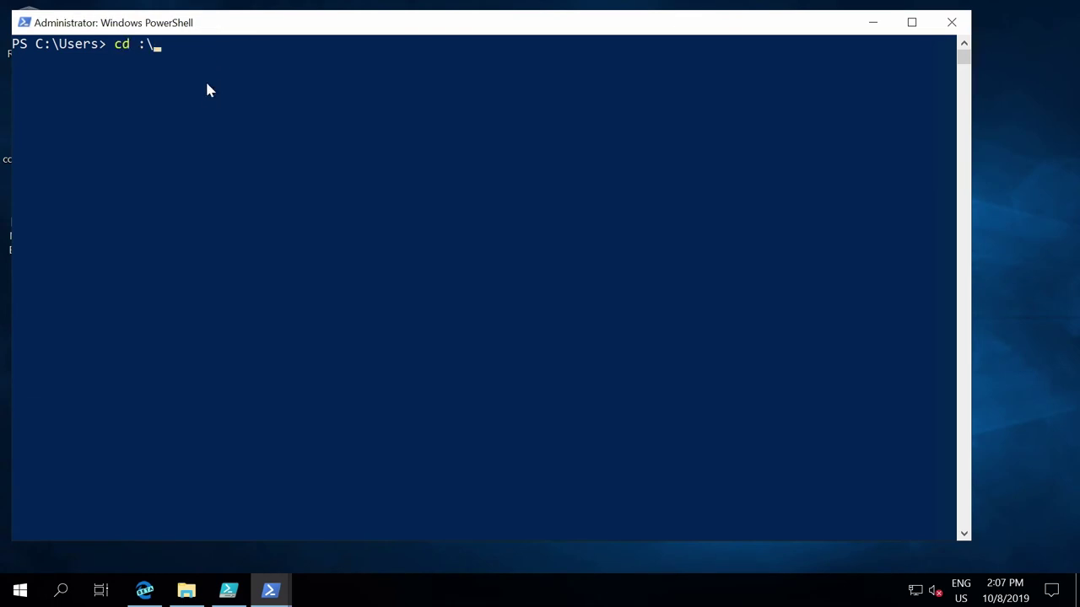
key(BackSpace)
key(BackSpace)
key(BackSpace)
key(BackSpace)
text(c:	e)
key(Tab)
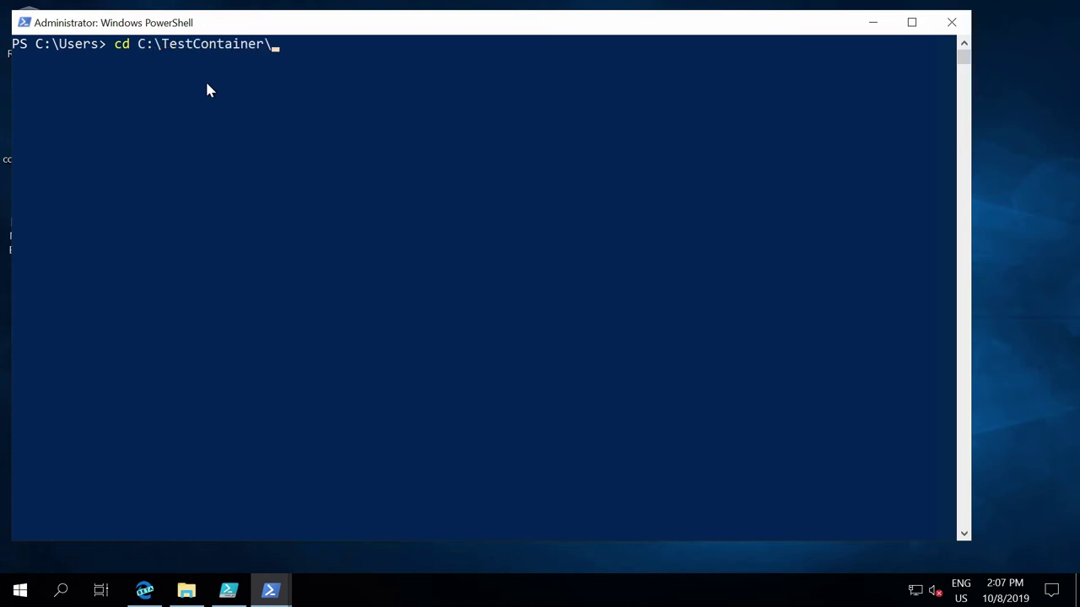
key(Return)
text(dir)
key(Return)
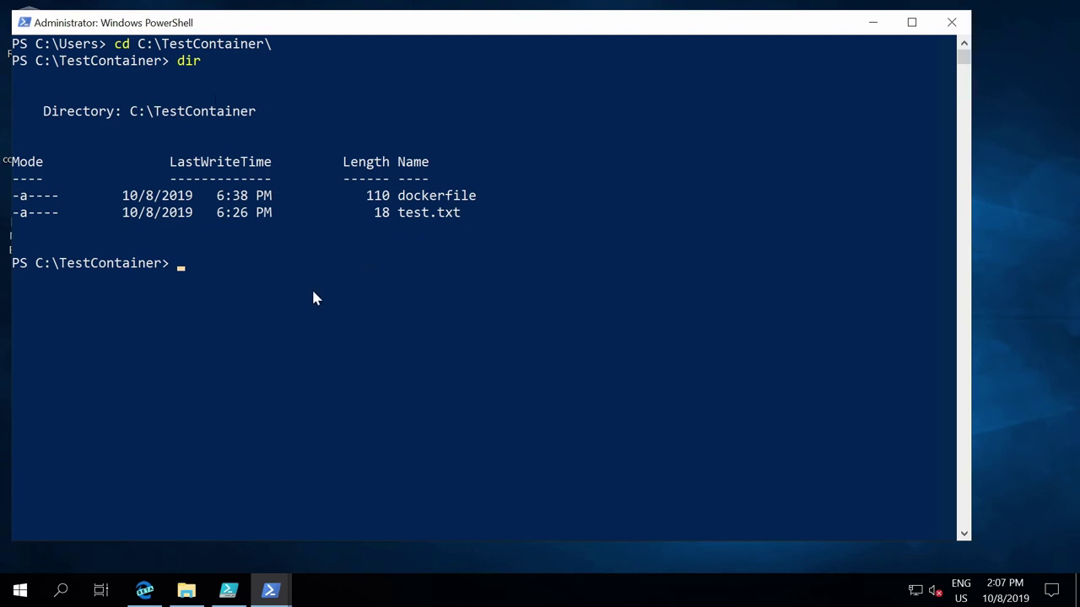
Run docker build -t testcontainerimage . to build the image.
text(docker build)
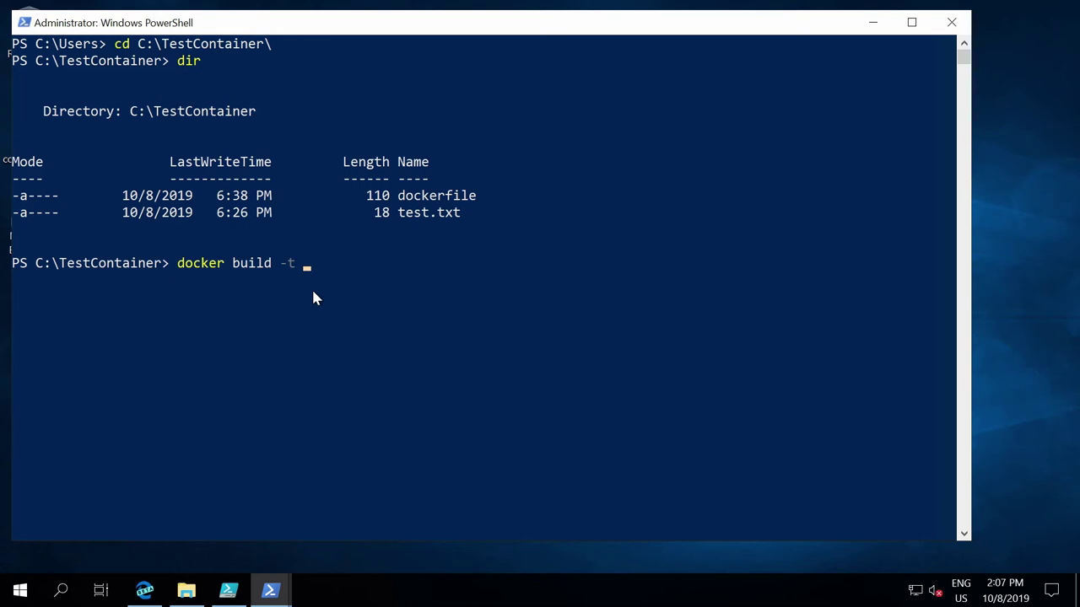
text(-t testcontainer)
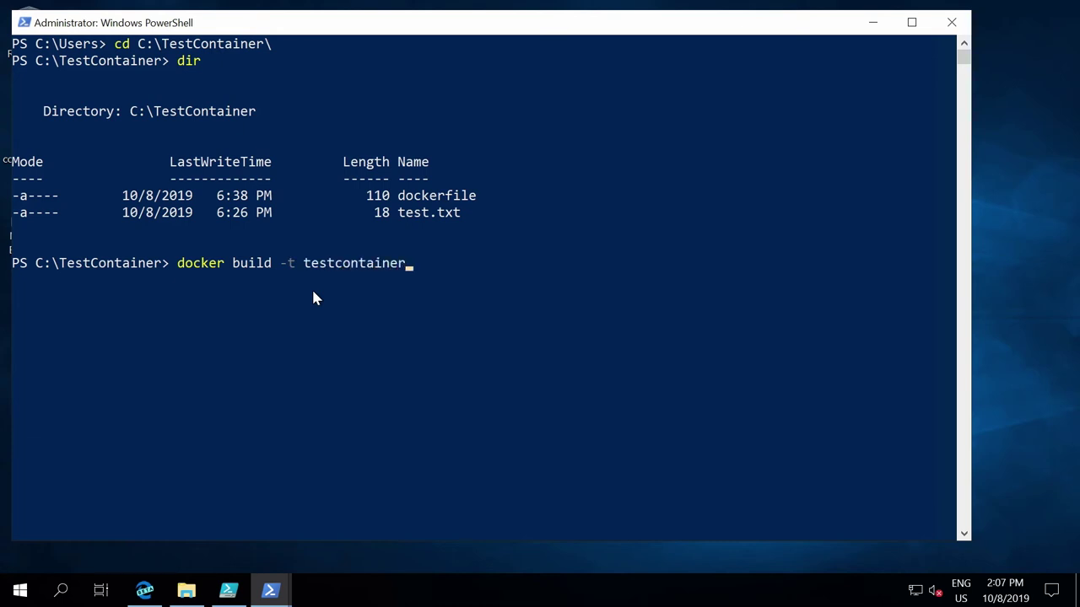
text(image .)
key(Return)
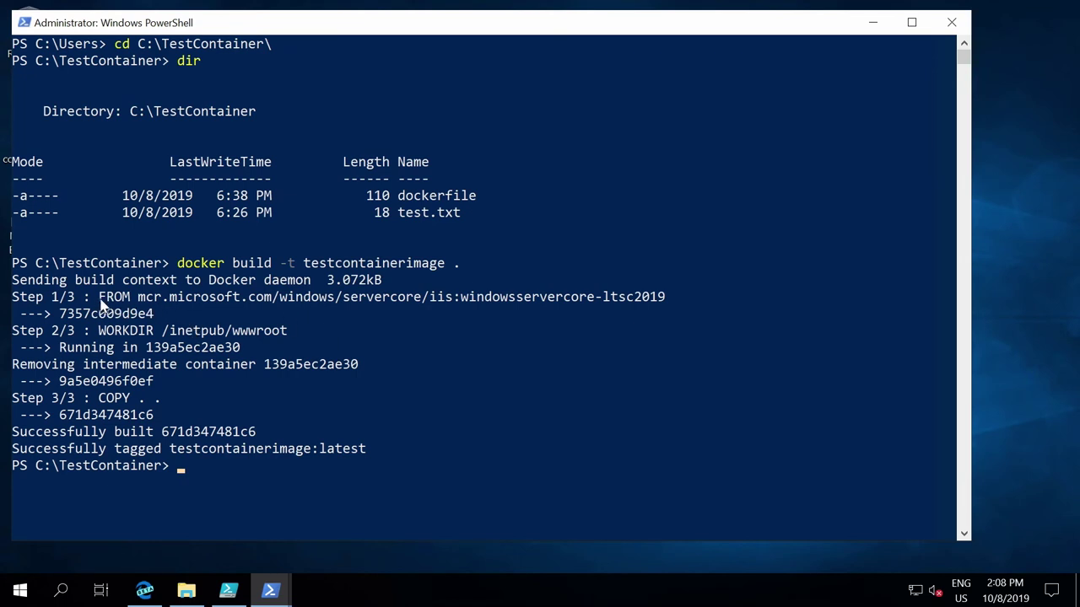
Highlight the FROM, WORKDIR and COPY step lines in the build output.
drag(98, 297, 675, 301)
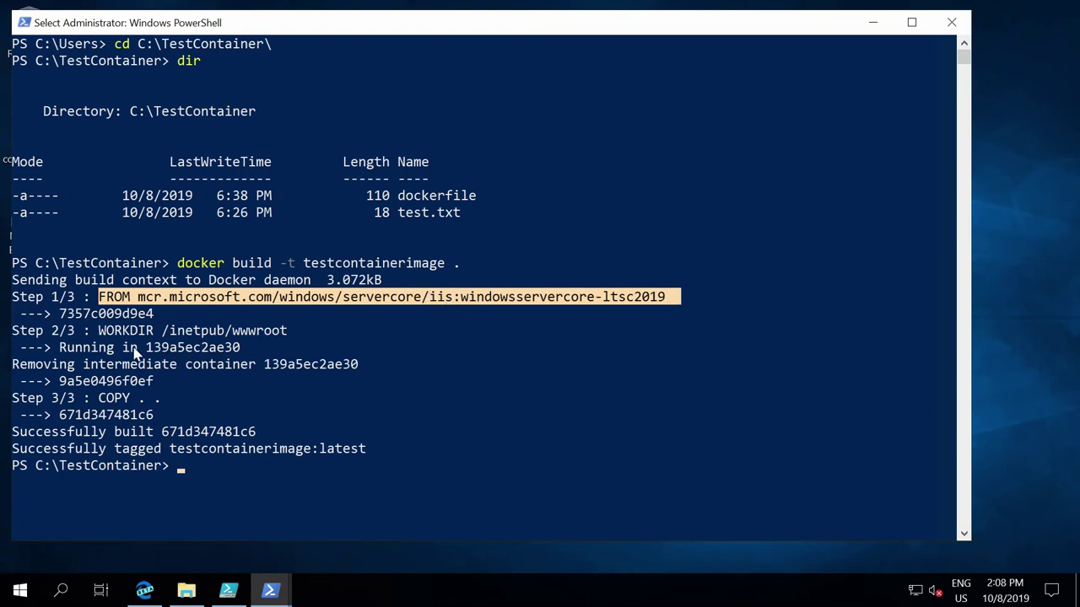
drag(99, 333, 295, 336)
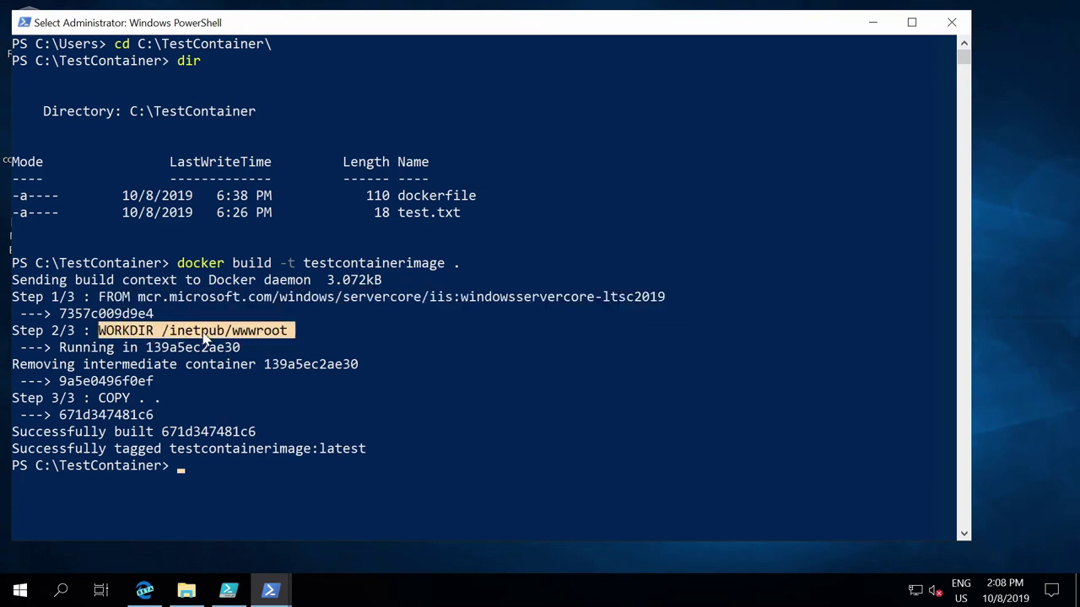
drag(99, 400, 154, 405)
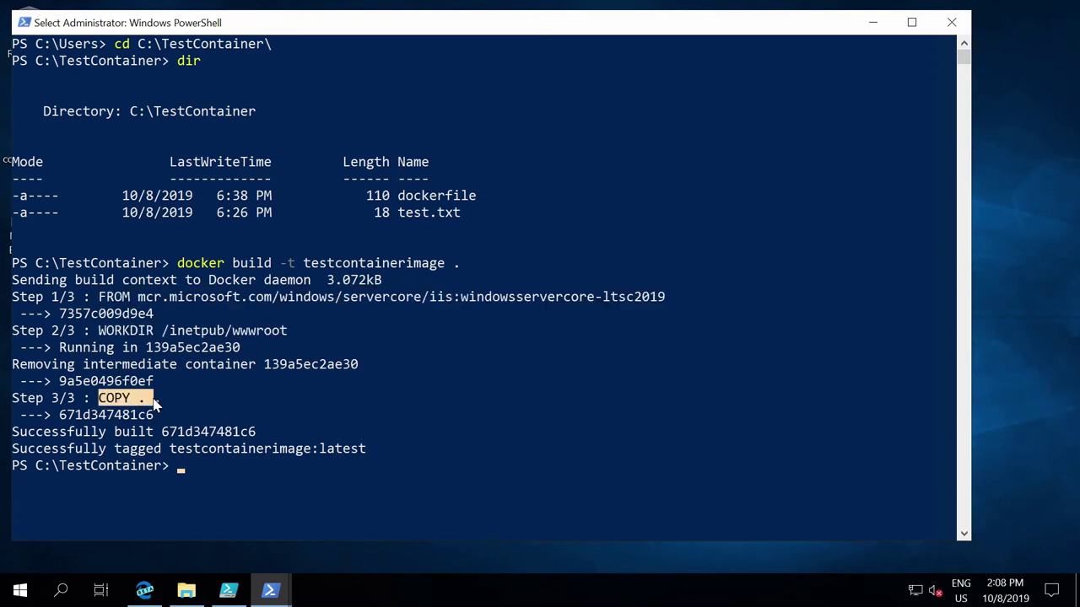
click(195, 403)
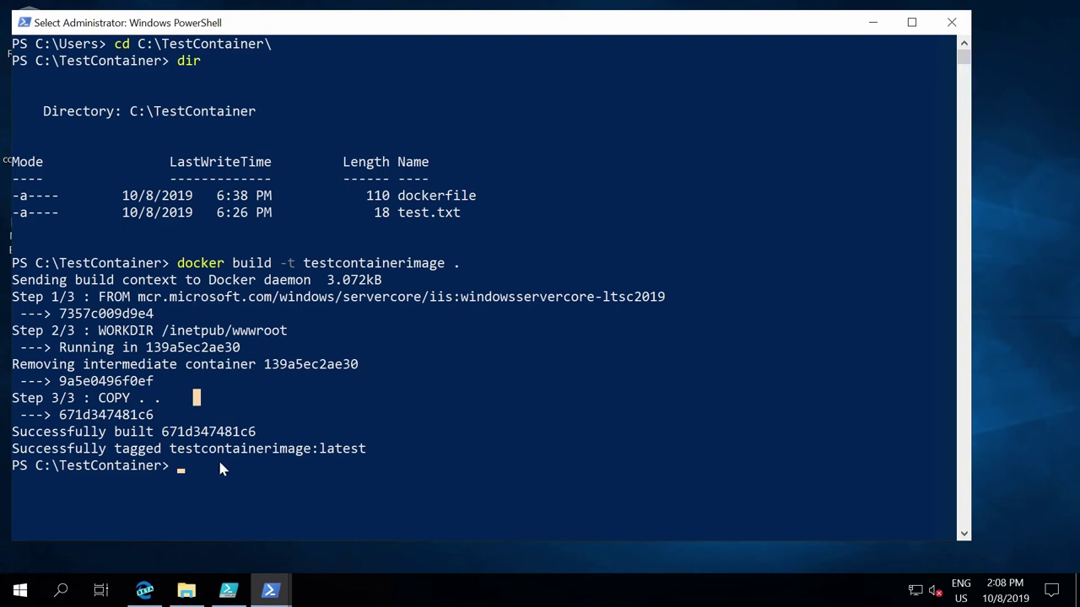
Run docker images and highlight the testcontainerimage and IIS base image repository names.
text(docker images)
key(Return)
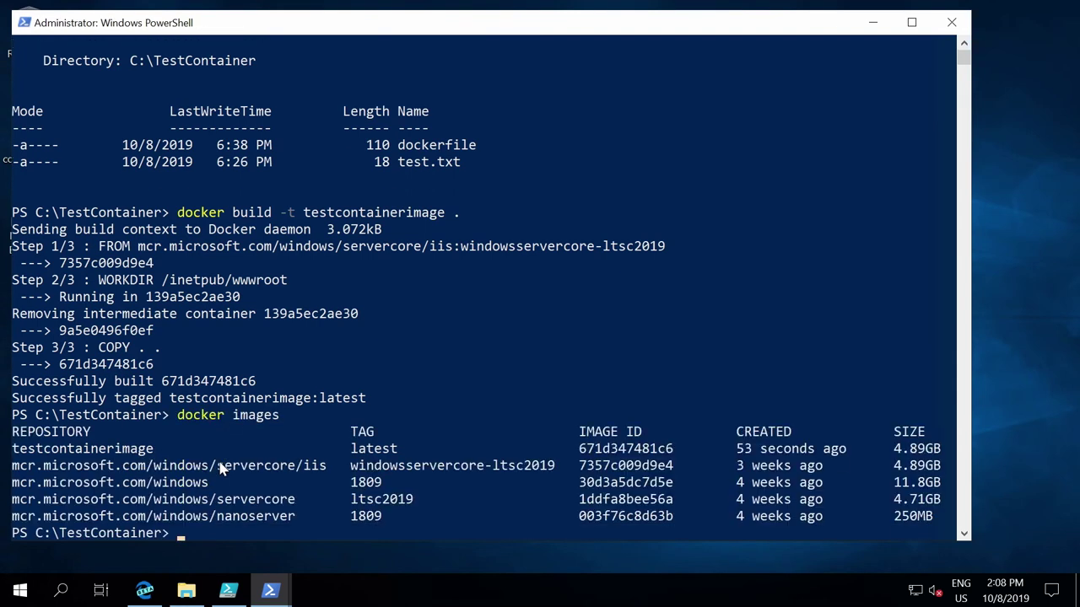
drag(155, 450, 12, 449)
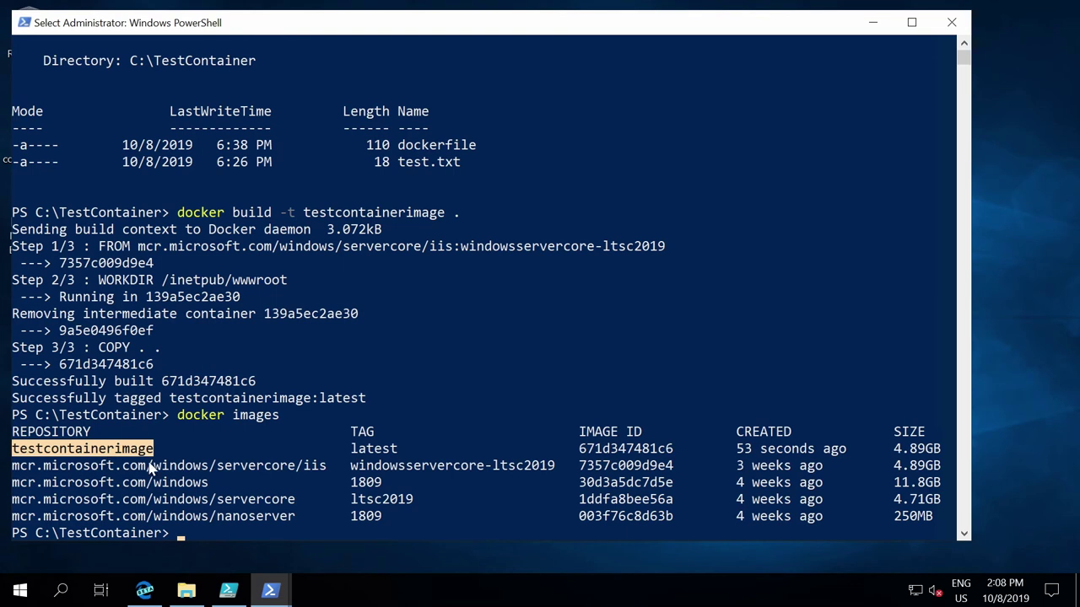
scroll(249, 478, down, 1)
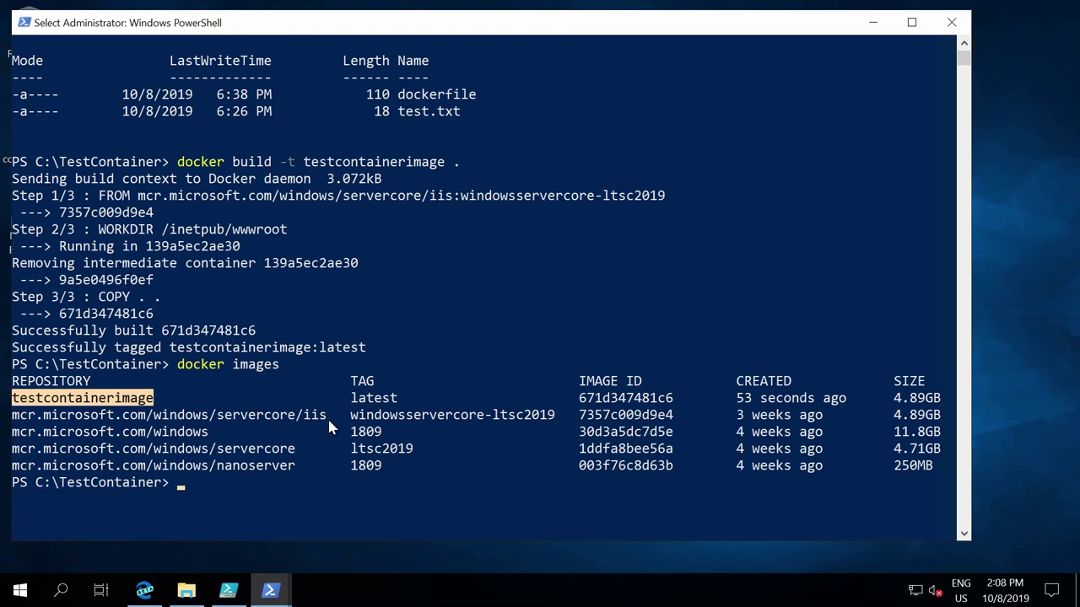
drag(329, 417, 282, 417)
drag(161, 402, 84, 403)
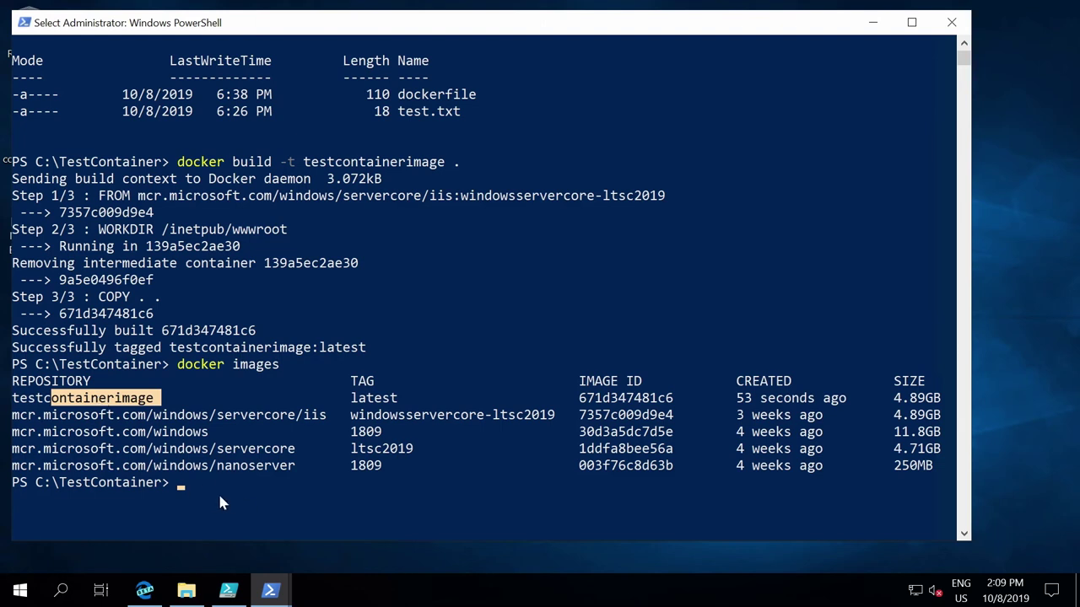
click(180, 488)
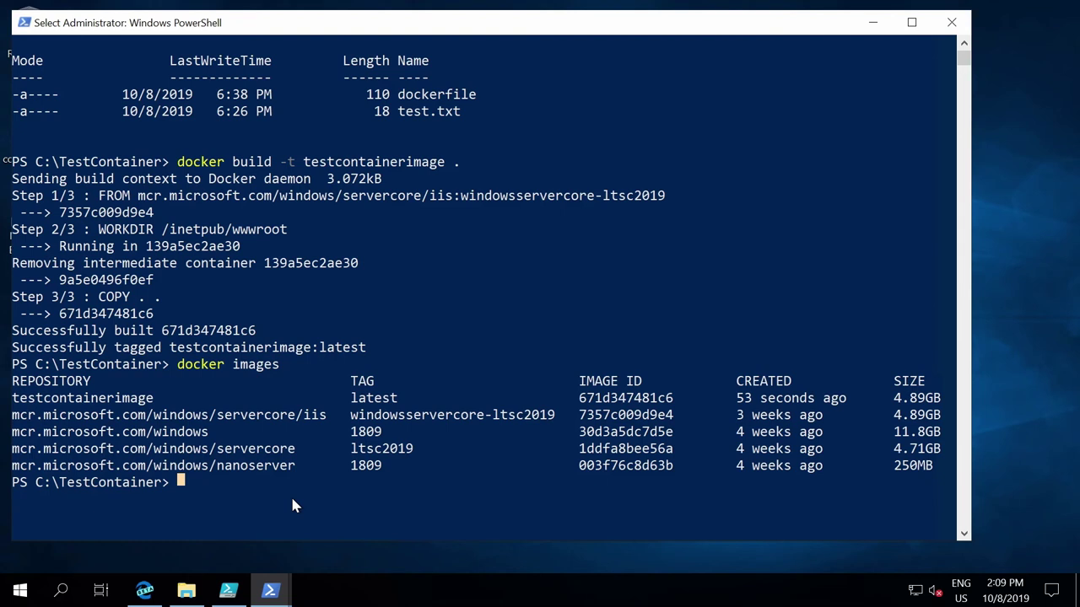
Run docker run -d -p 80:80 --name testcontainer testcontainerimage.
text(docker )
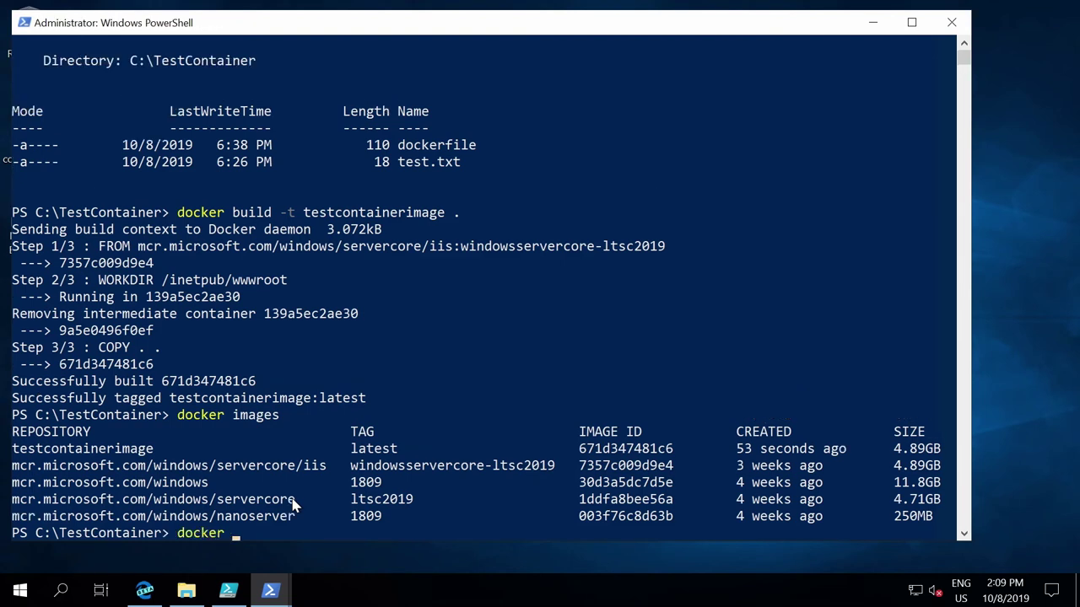
text(run)
scroll(450, 470, down, 4)
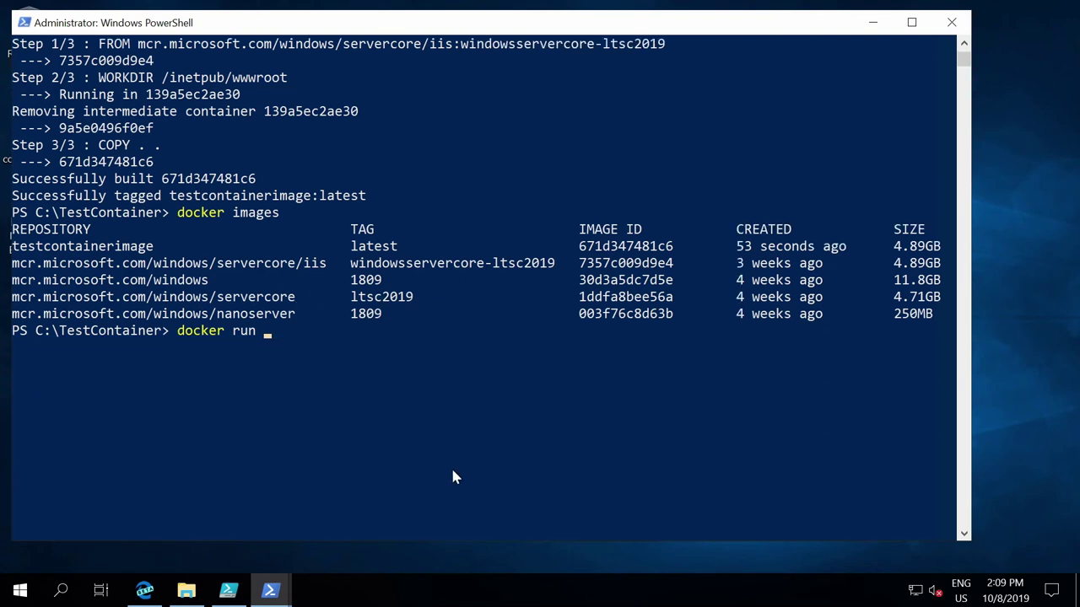
text(-d)
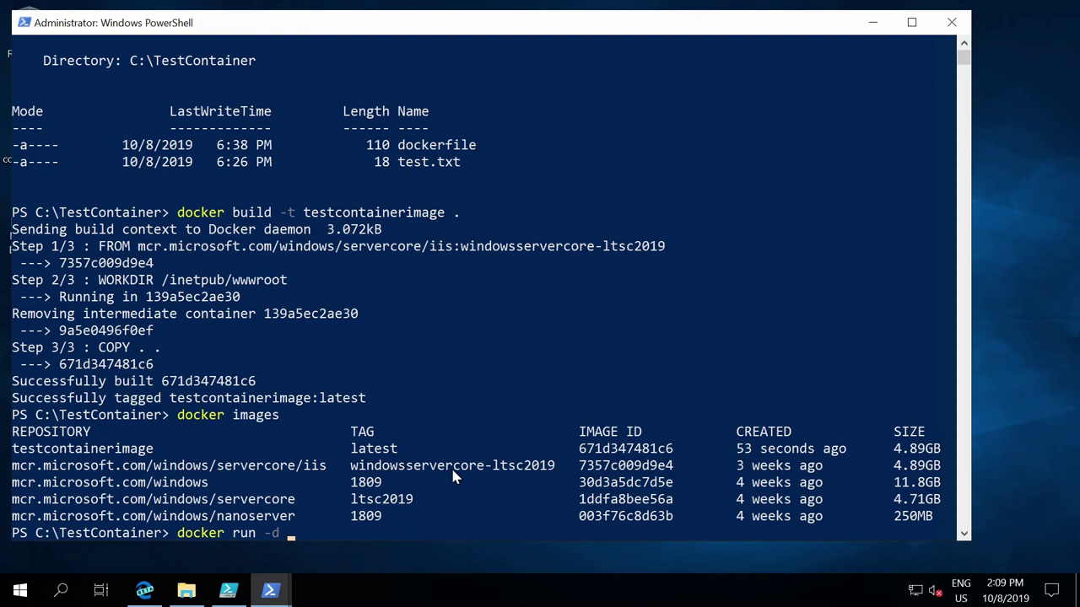
text(-)
text(p)
text(80)
text(:)
text(80)
text(--name )
text(testcont)
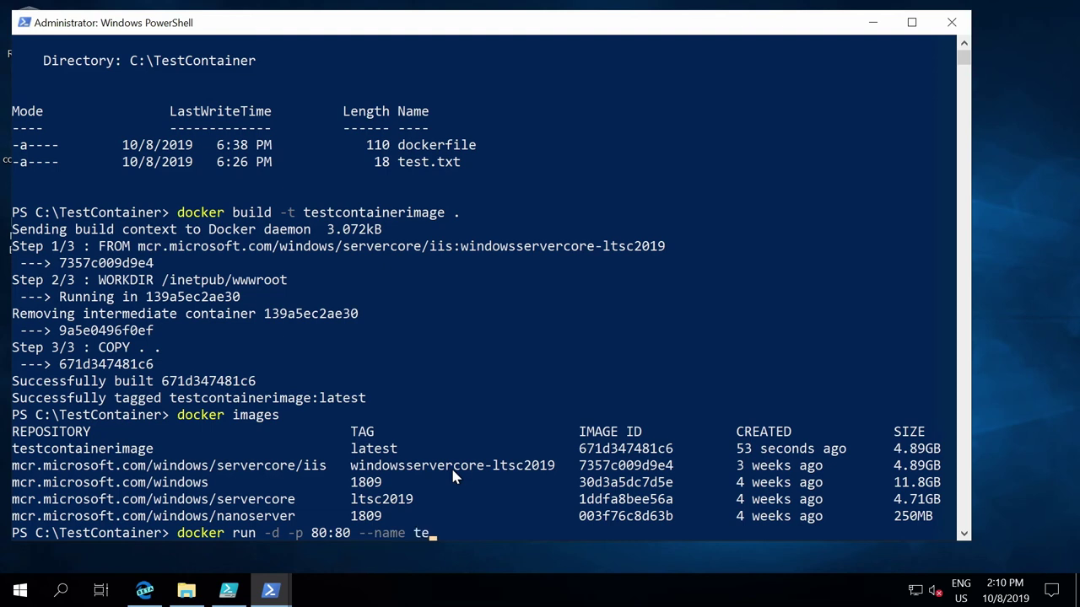
text(ainer testcontainerimage)
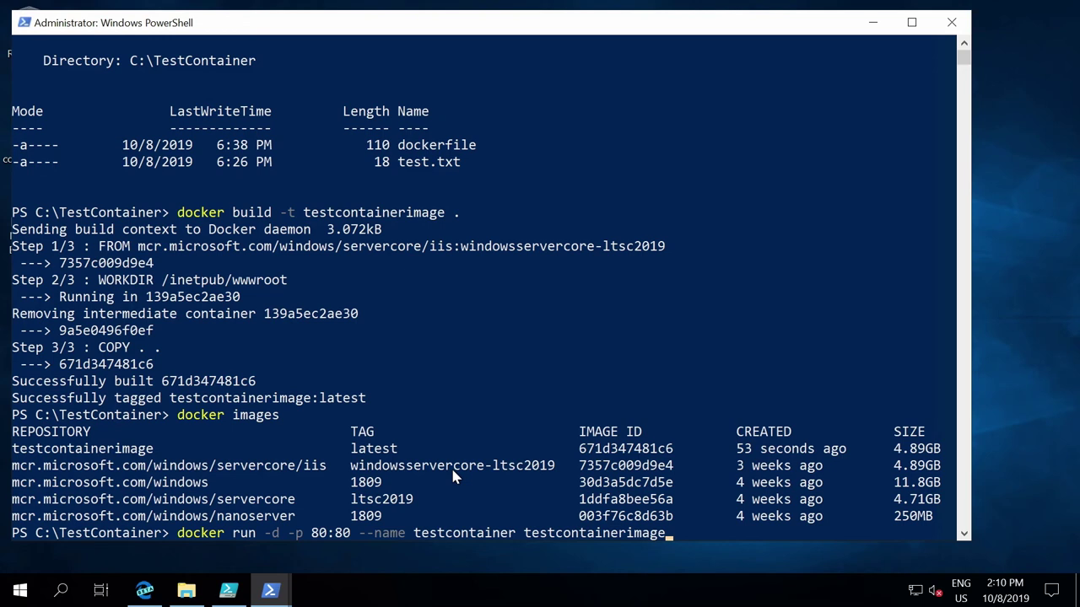
key(Return)
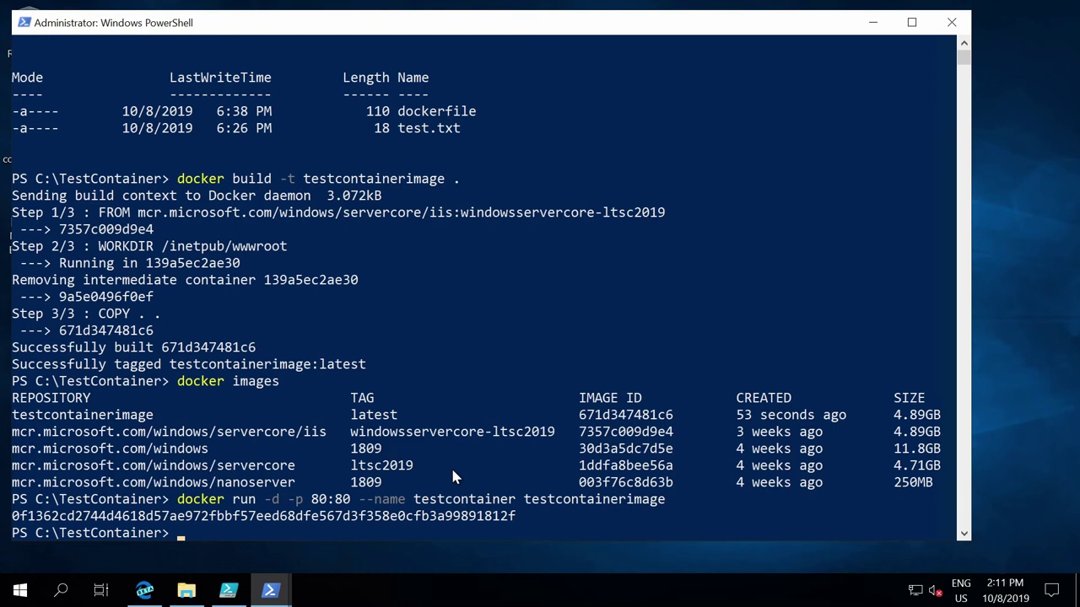
Open a new Edge window and load localhost.
click(145, 590)
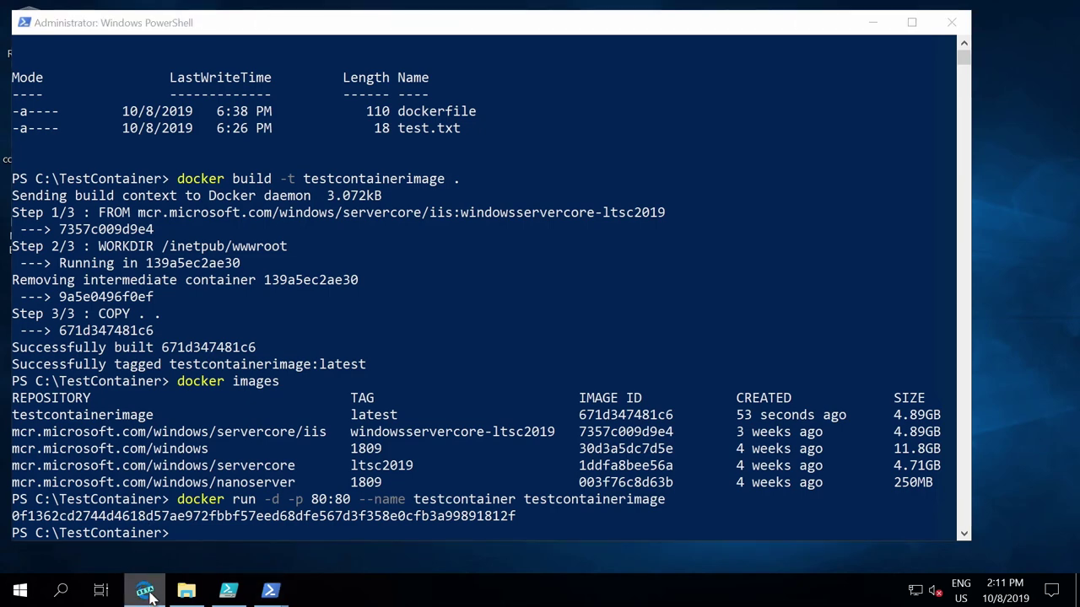
right_click(146, 592)
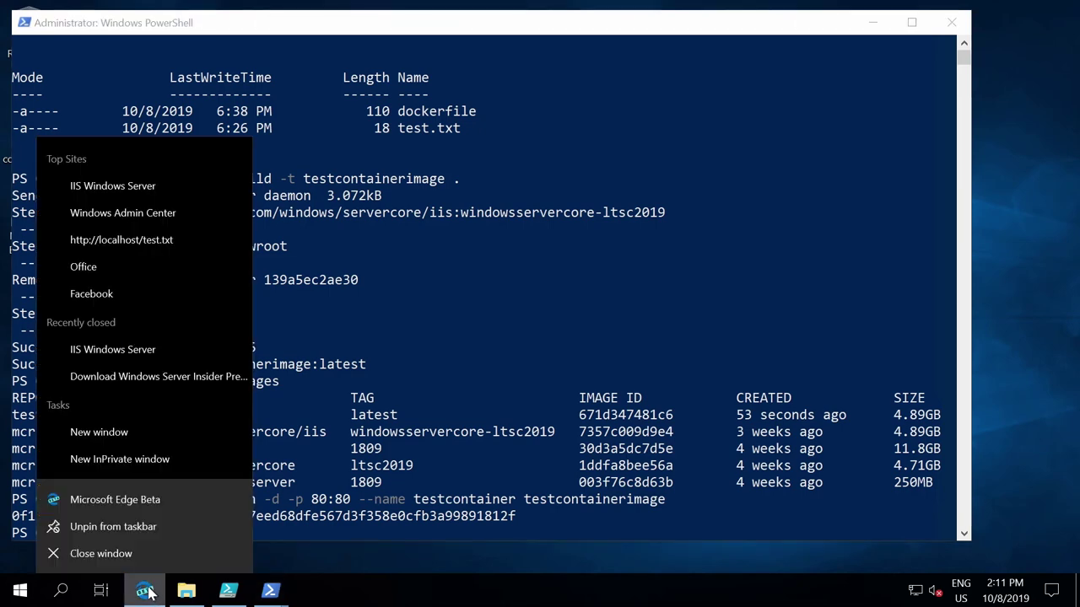
click(154, 500)
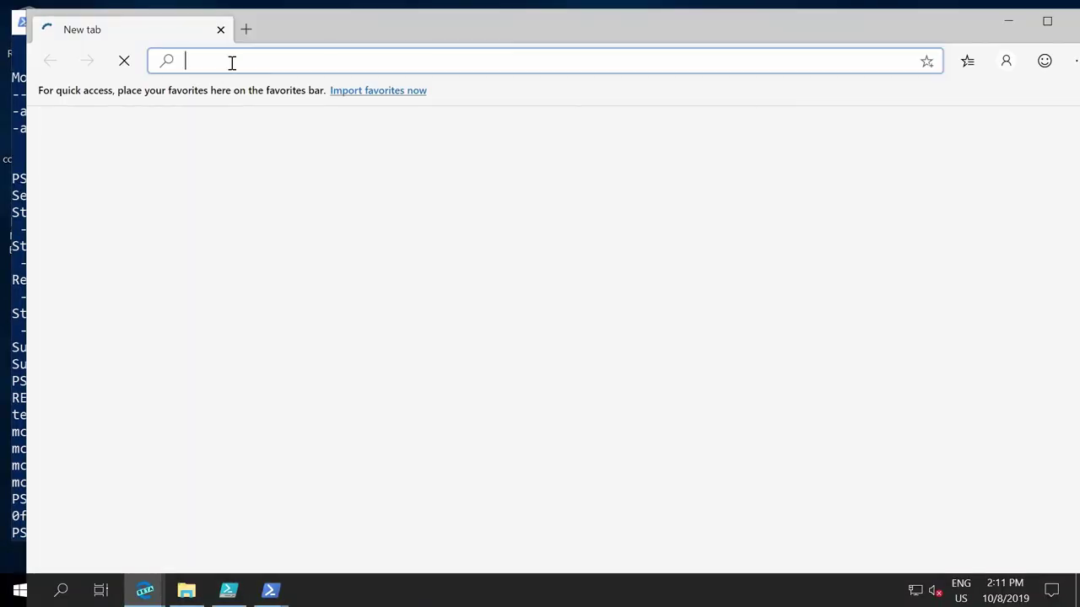
text(localhost)
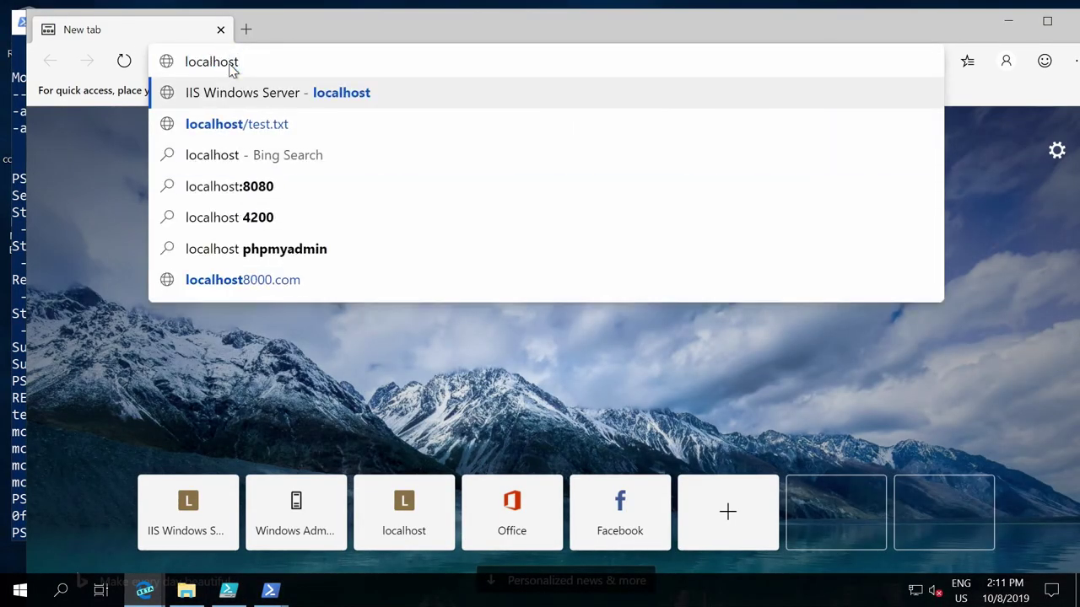
key(Return)
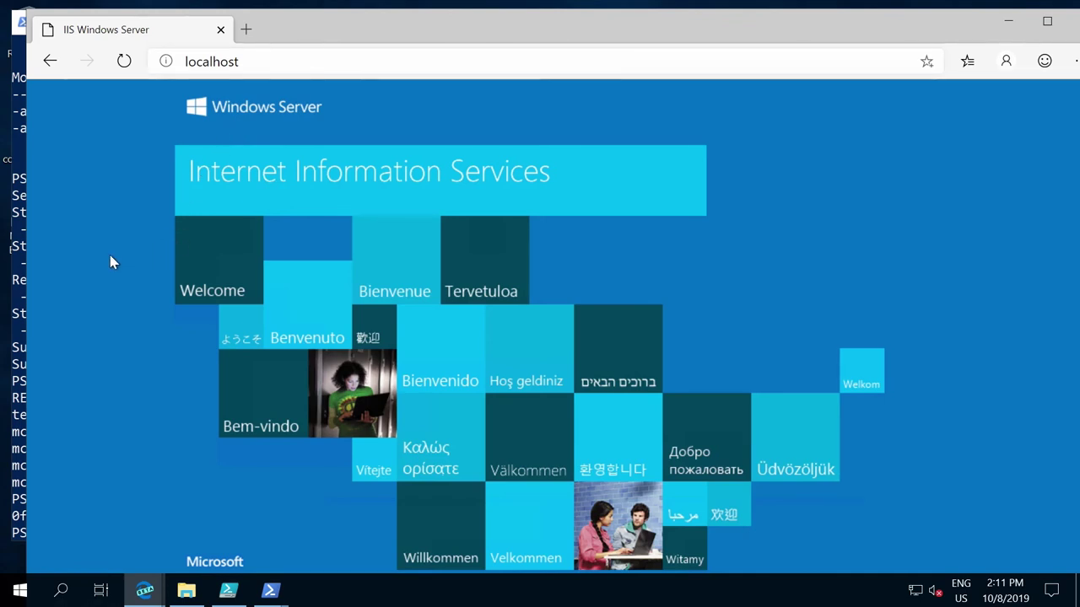
Load localhost/test.txt showing 'This is a test! :)', then minimize Edge.
click(299, 56)
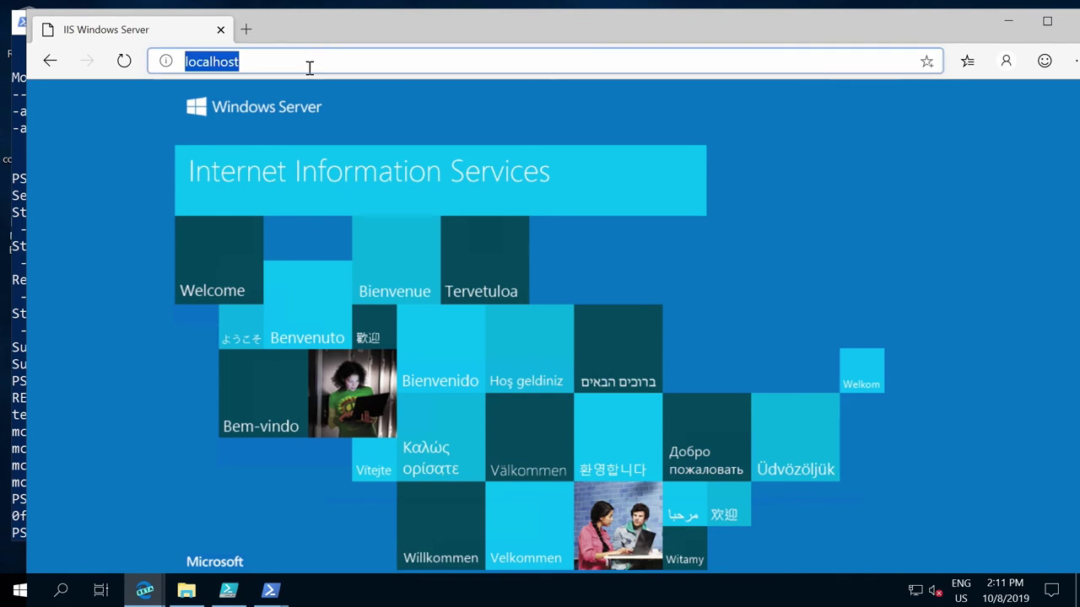
click(309, 68)
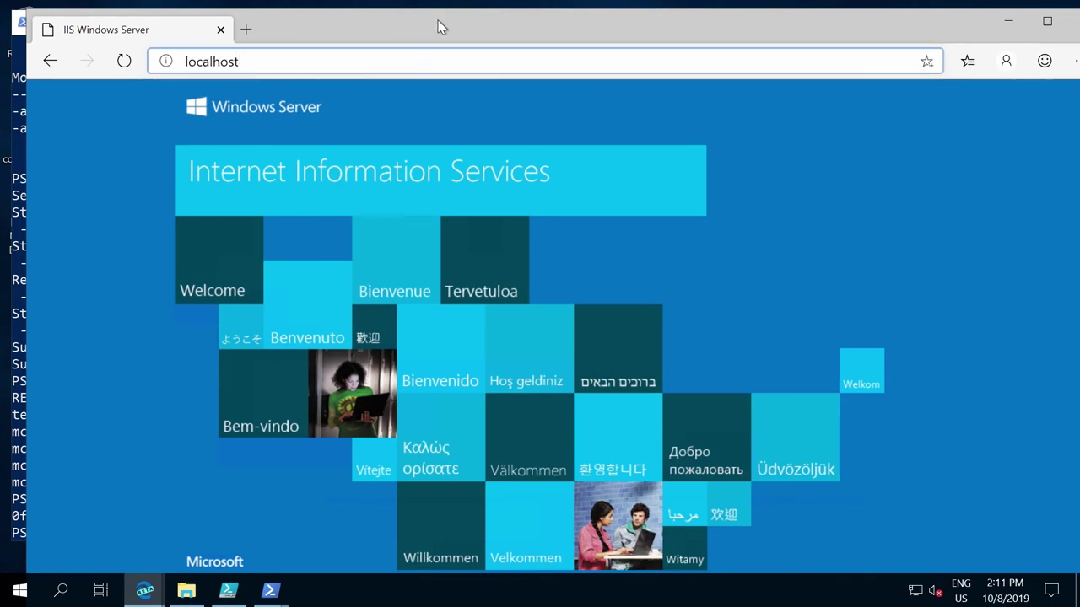
text(/)
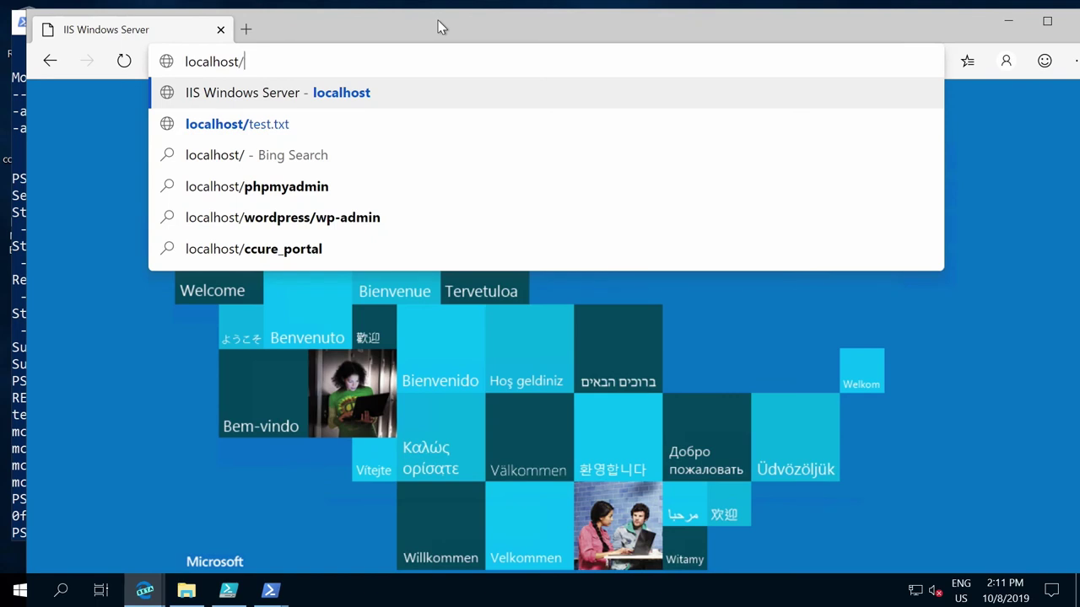
key(Down)
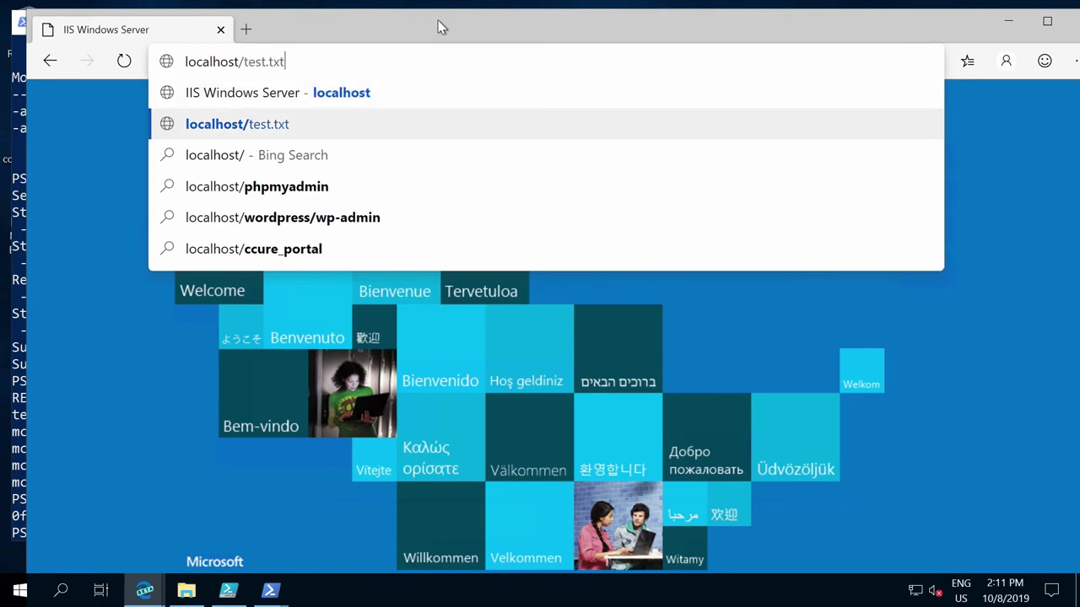
key(Return)
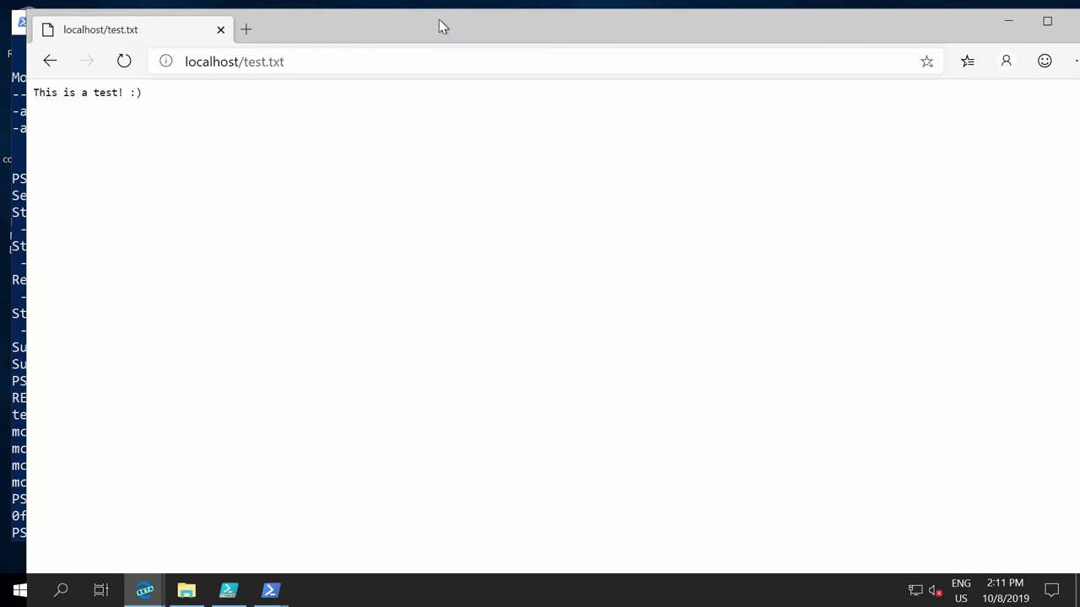
click(1006, 23)
scroll(347, 533, down, 1)
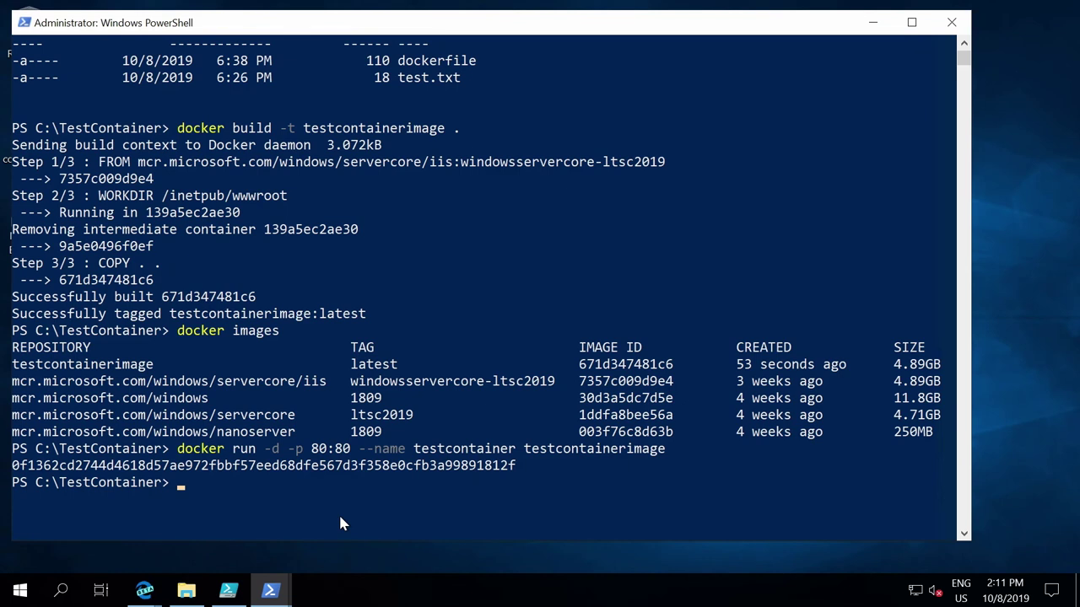
Rerun the docker run command with port mapping 81:80 and container name testcontainer2.
key(Up)
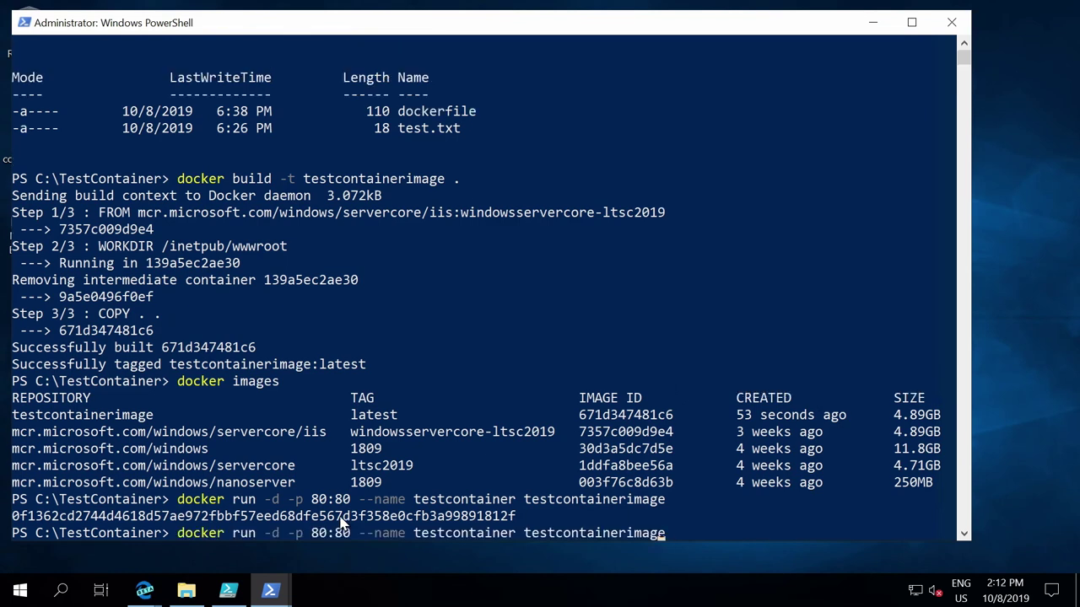
key(Left)
key(Left)
key(Left)
key(Left)
key(Left)
key(Left)
key(Left)
key(Left)
key(Left)
key(Left)
key(Left)
key(Left)
key(Left)
key(Left)
key(Left)
key(Left)
key(BackSpace)
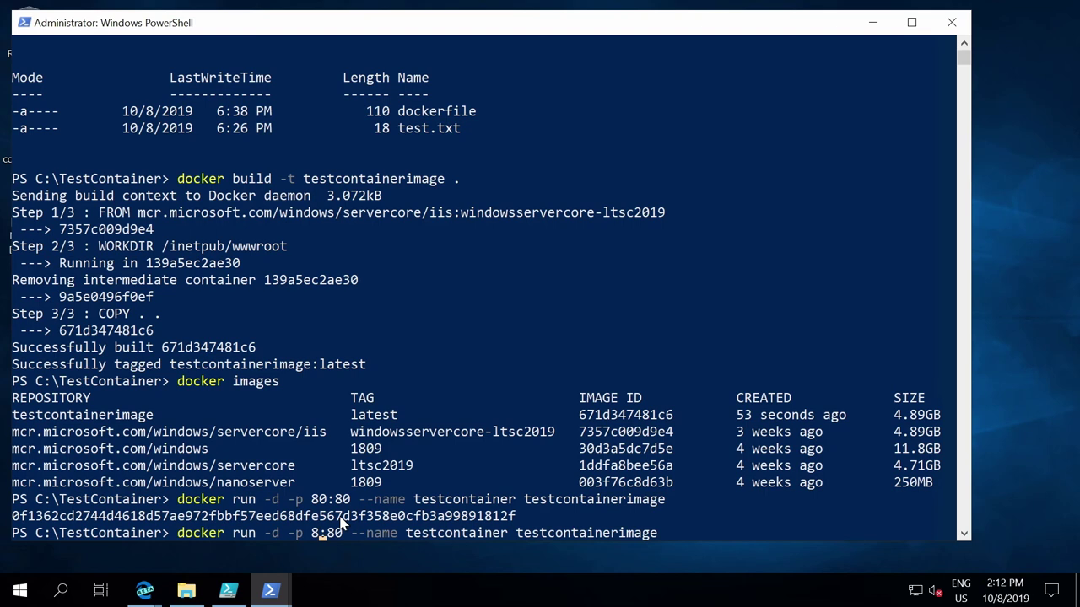
text(1)
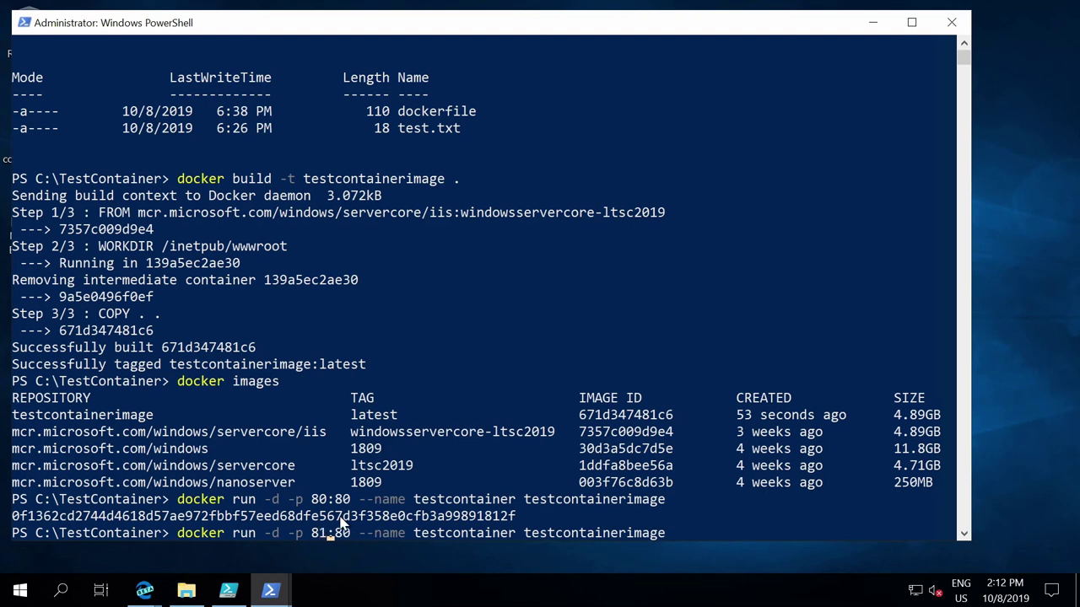
key(Right)
key(Right)
key(Right)
key(Right)
key(Right)
key(Right)
key(Right)
key(Right)
key(Right)
key(Right)
key(Right)
key(Right)
key(Right)
key(Right)
key(Right)
key(Right)
key(Right)
key(Right)
key(Right)
key(Right)
key(Right)
key(Right)
key(Right)
key(Right)
text(2)
key(Return)
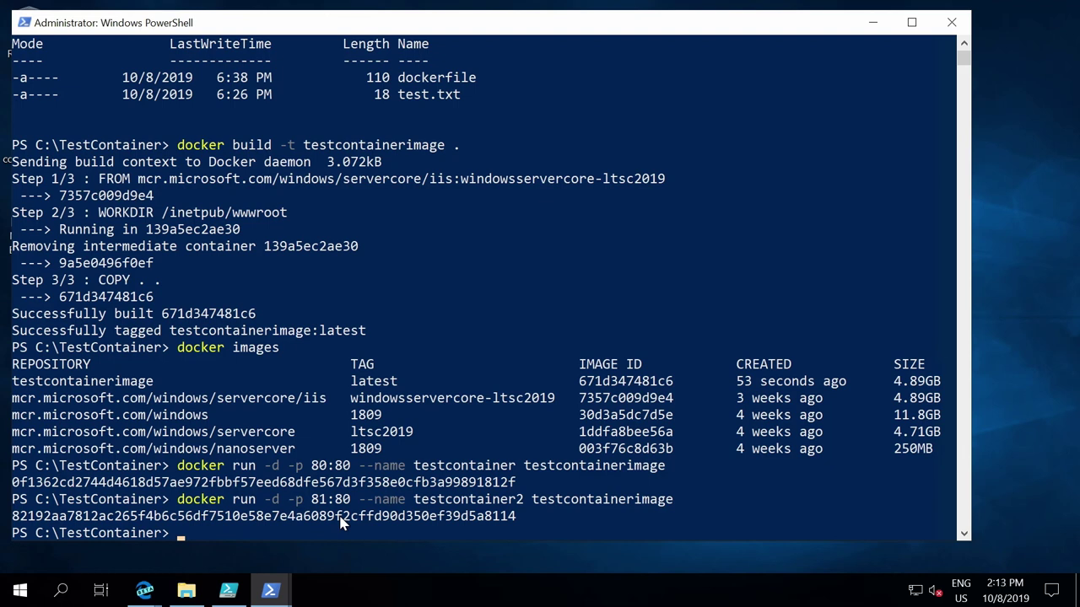
Run docker ps and highlight testcontainer2 among the running containers.
text(docker ps)
key(Return)
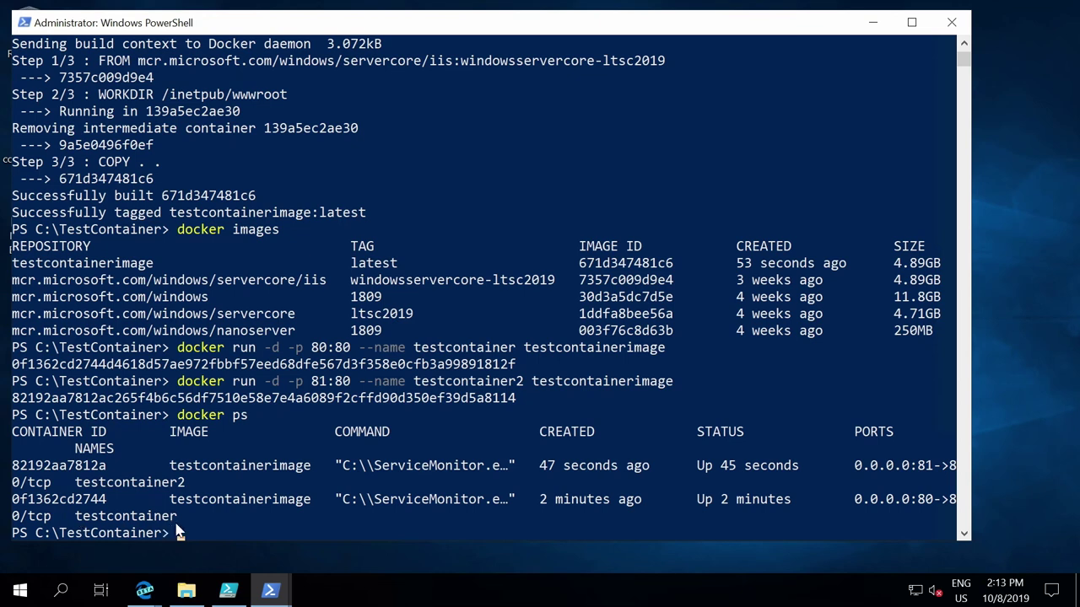
drag(76, 483, 189, 486)
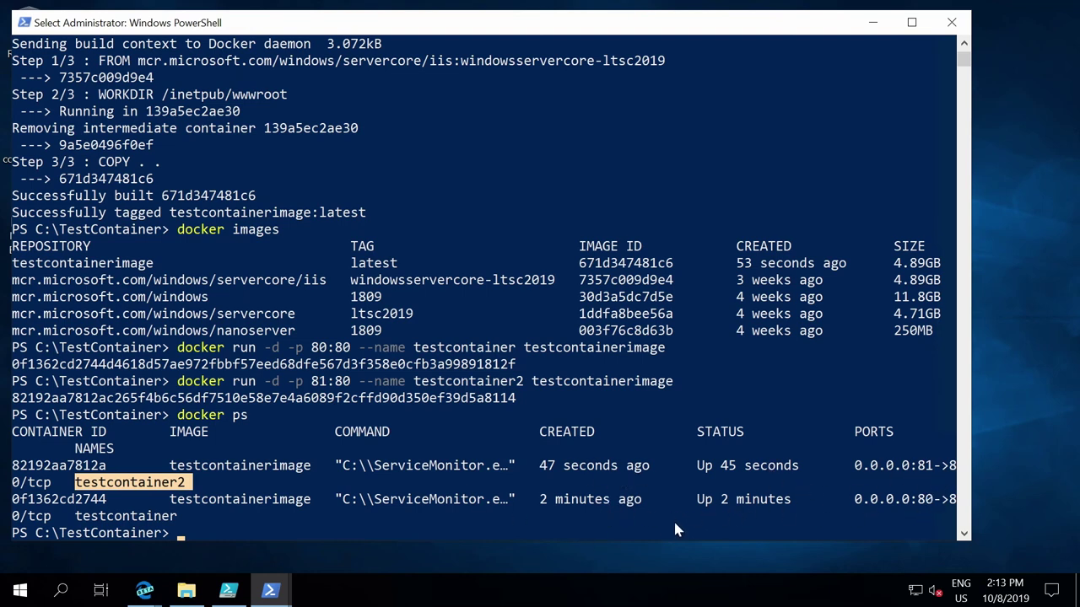
click(182, 536)
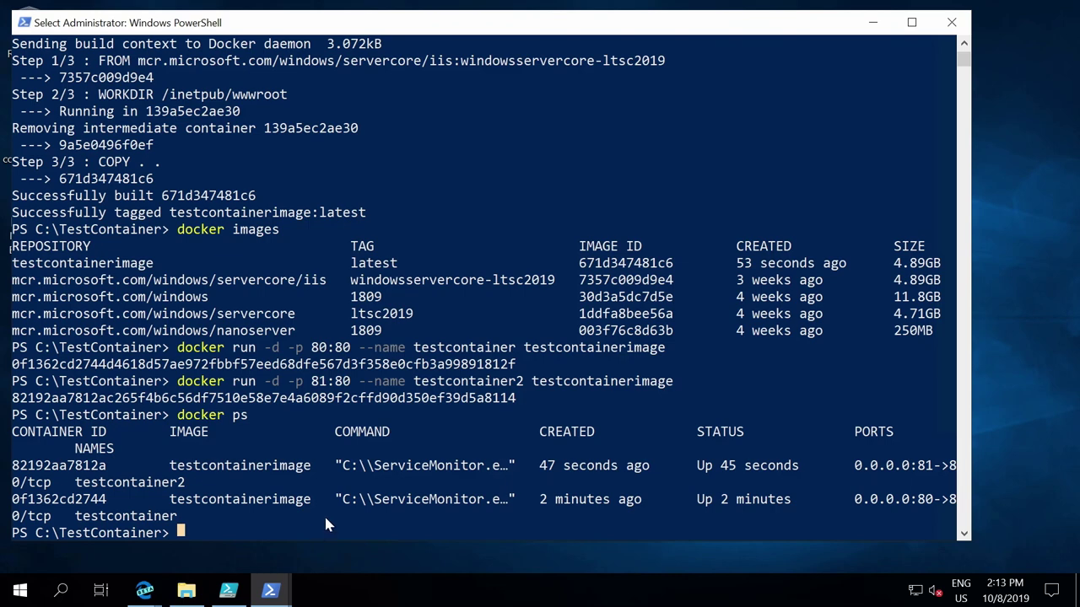
Bring Edge back to the Windows Admin Center page and mark server ws2019node2.
mouse_move(147, 591)
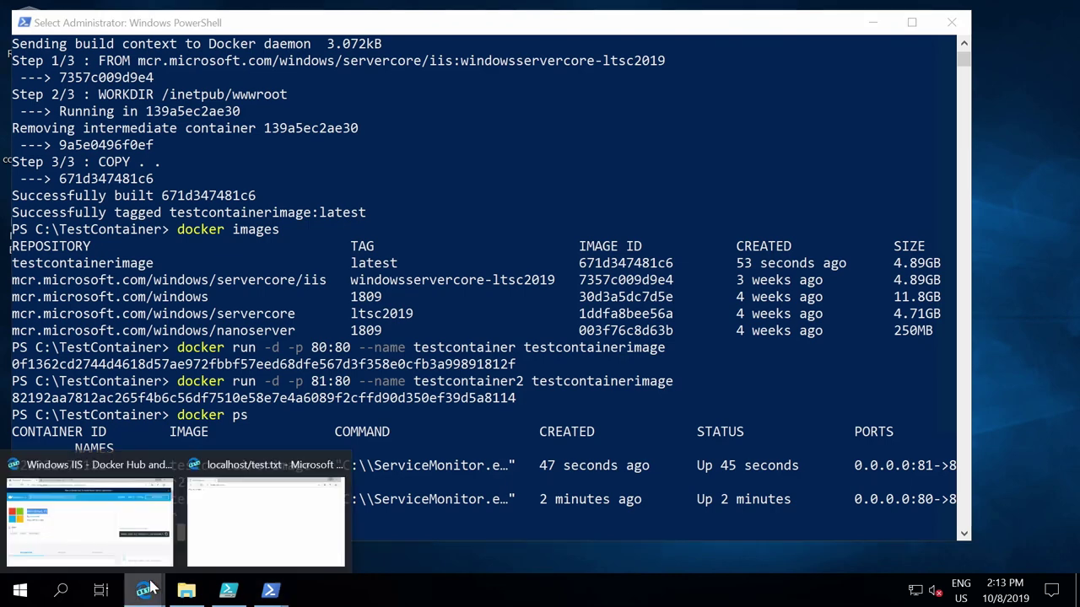
click(134, 529)
click(277, 15)
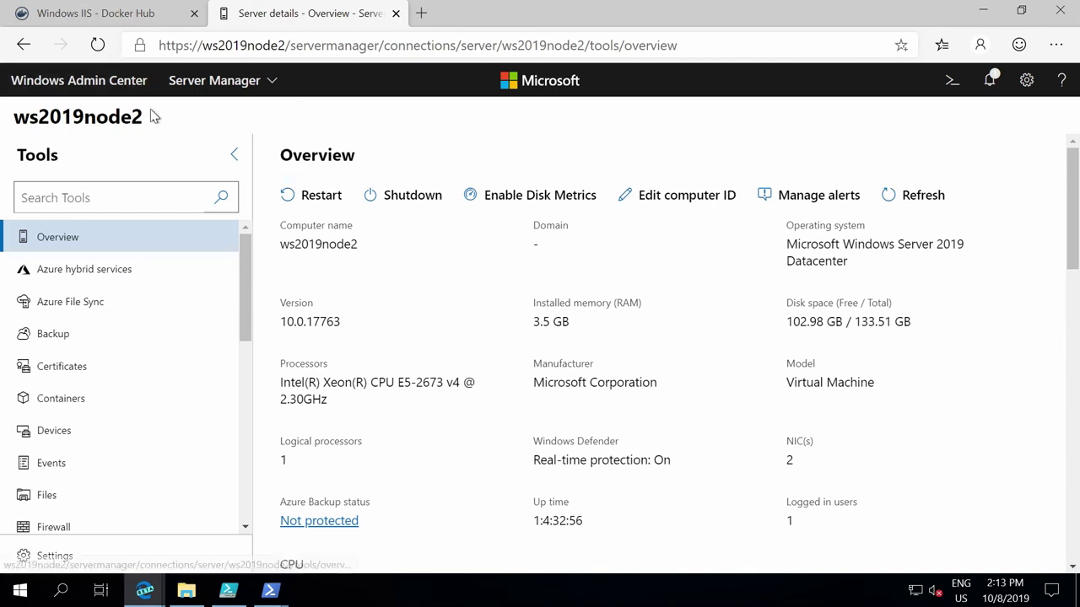
drag(144, 118, 12, 115)
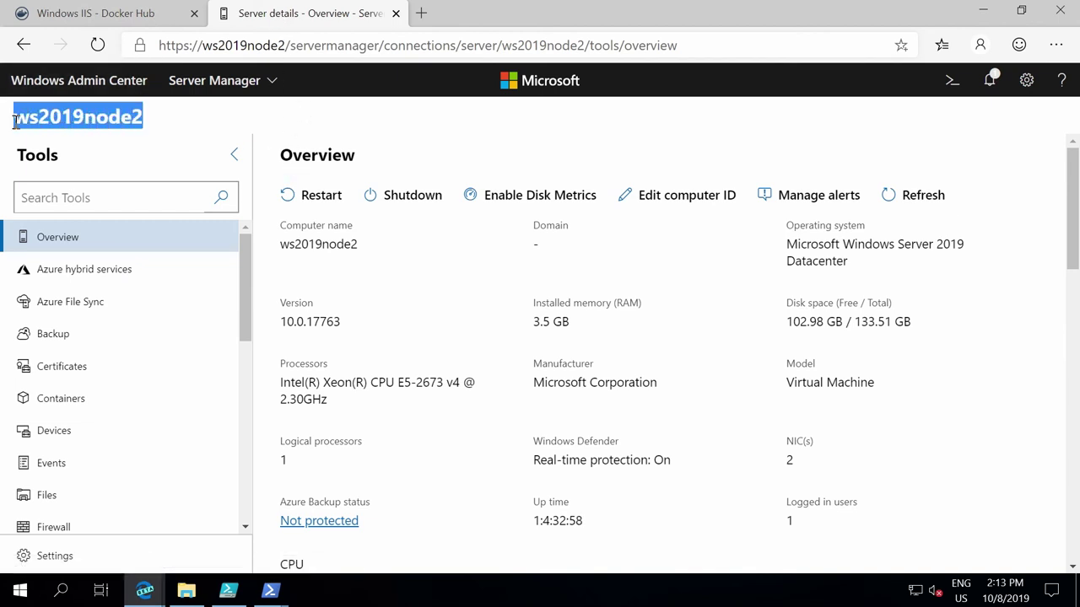
click(176, 125)
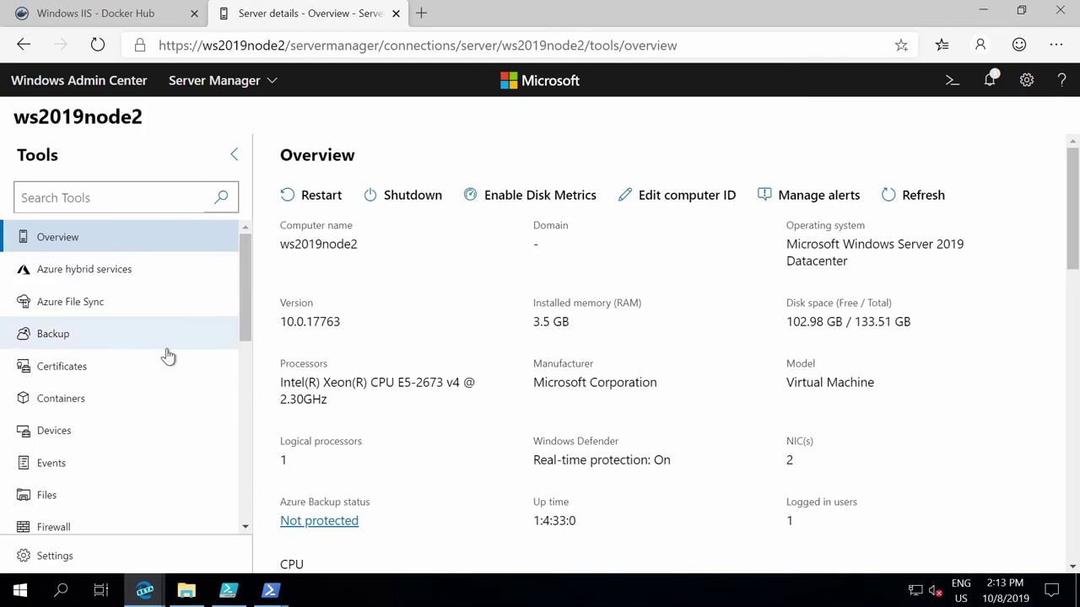
Open the Containers tool and mark the running, stopped and image counts.
click(63, 405)
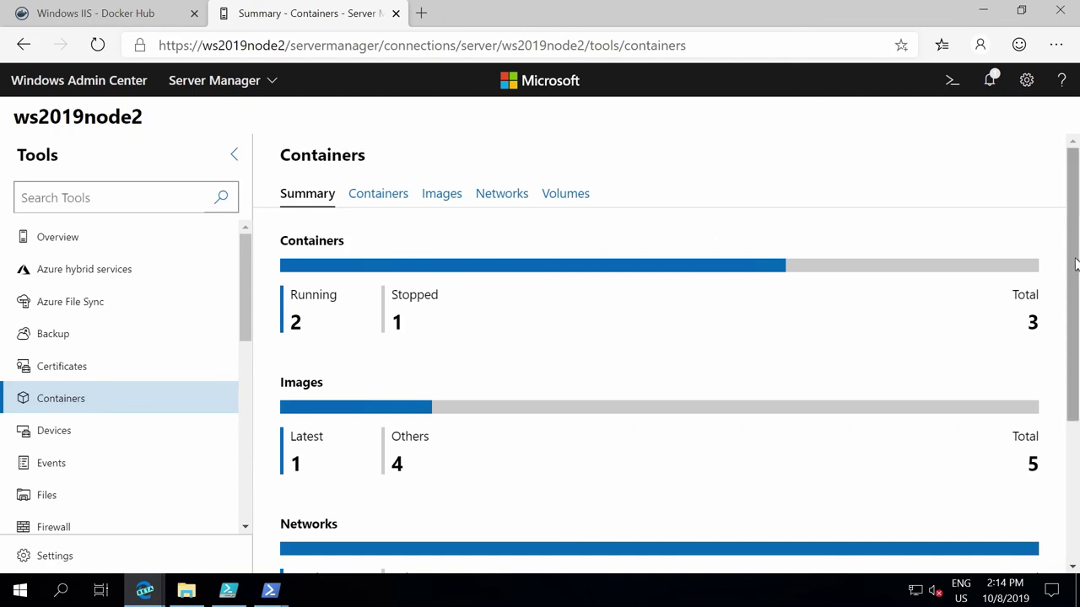
drag(1074, 266, 1074, 317)
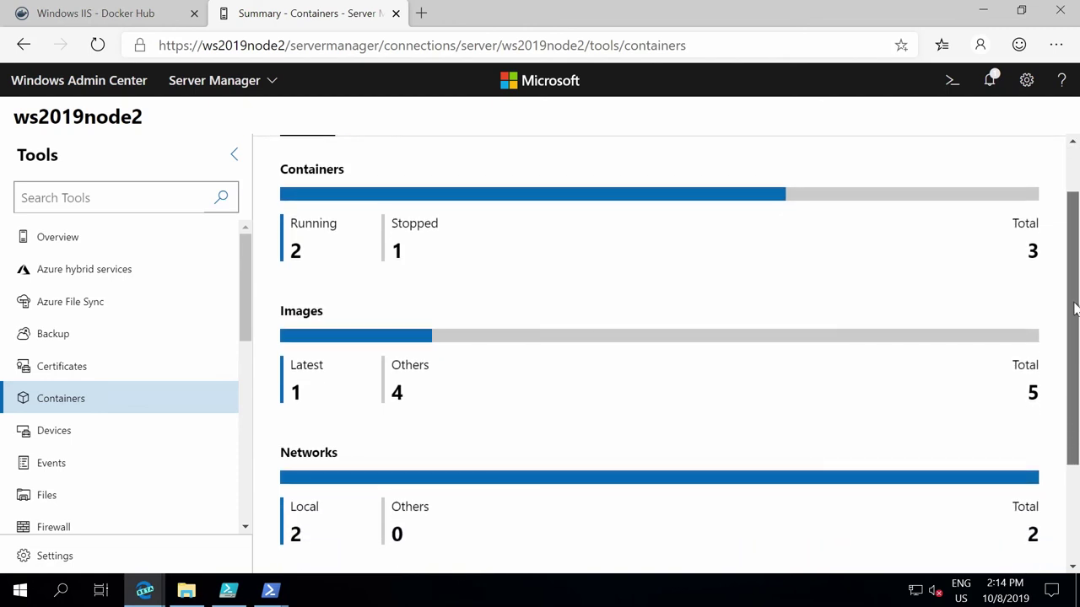
double_click(294, 252)
double_click(396, 252)
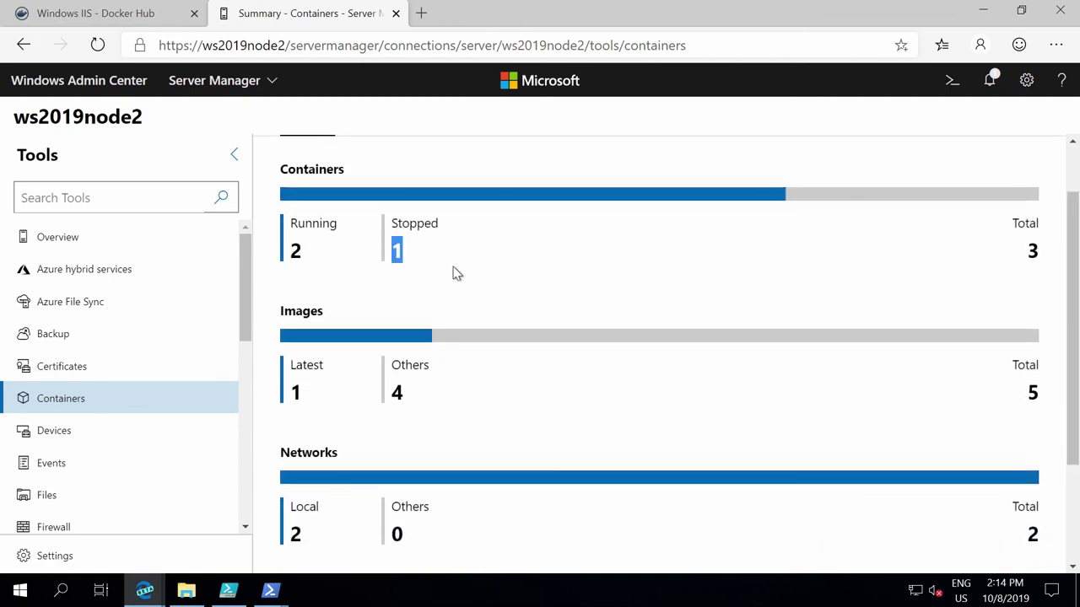
drag(1070, 301, 994, 353)
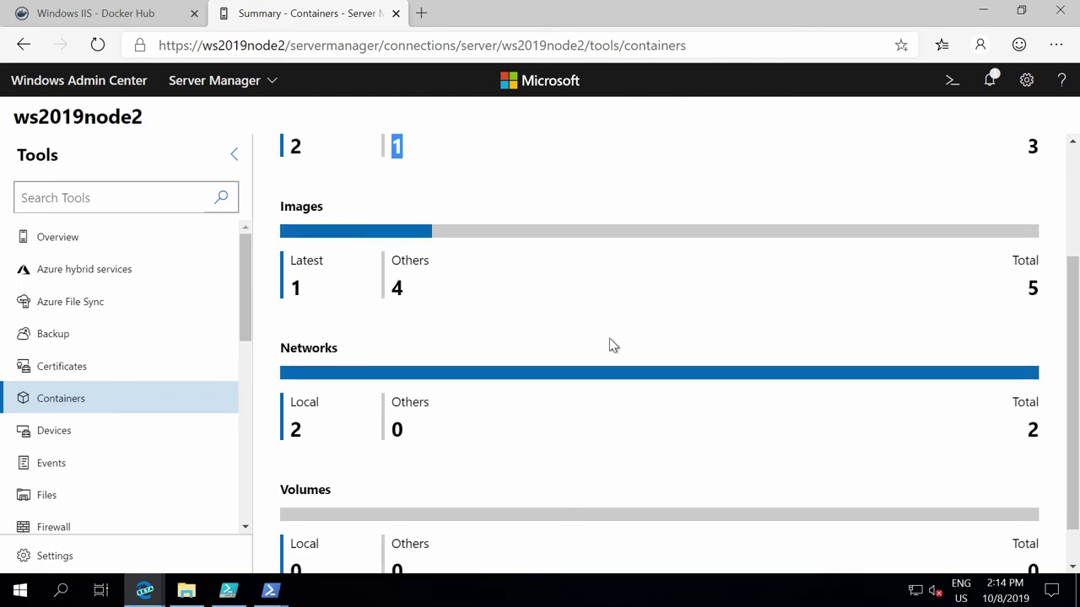
double_click(295, 288)
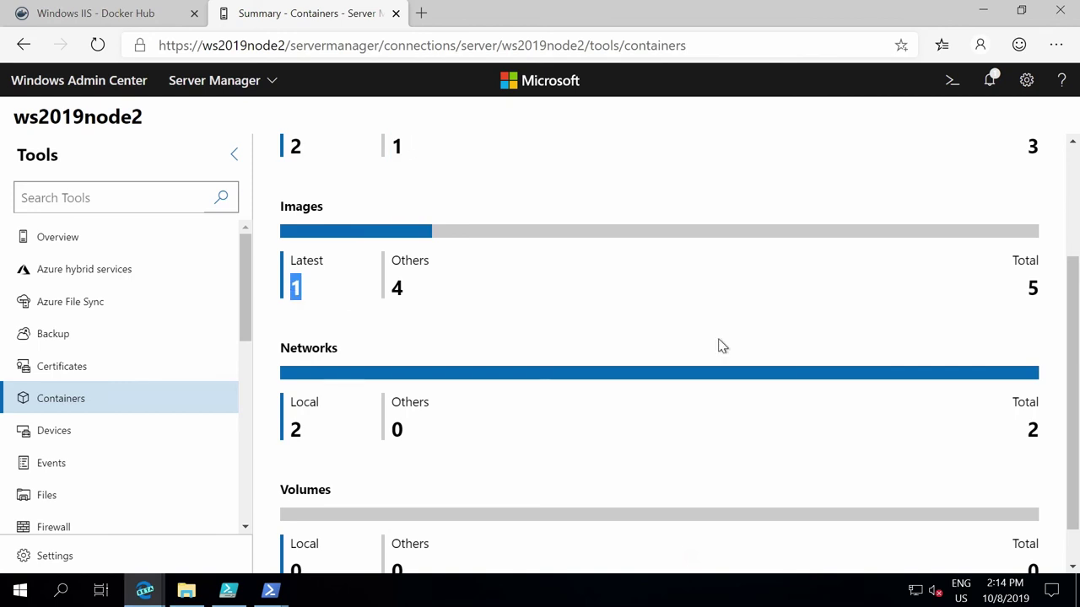
double_click(1032, 288)
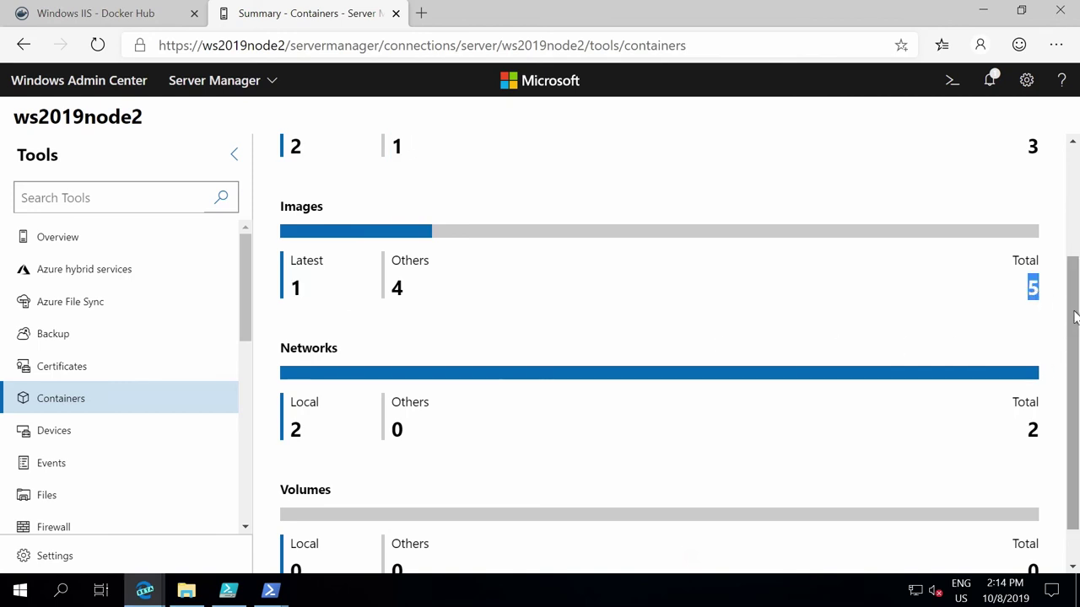
drag(1071, 337, 1071, 243)
List the containers on ws2019node2 and open testcontainer's details, showing its live 0% CPU stats.
click(379, 195)
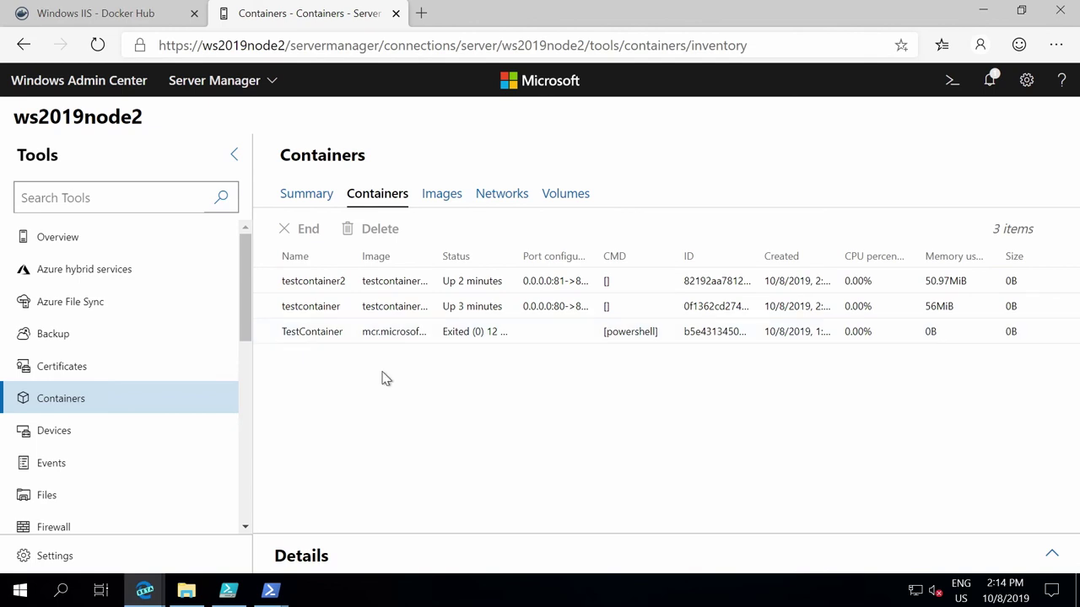
click(342, 311)
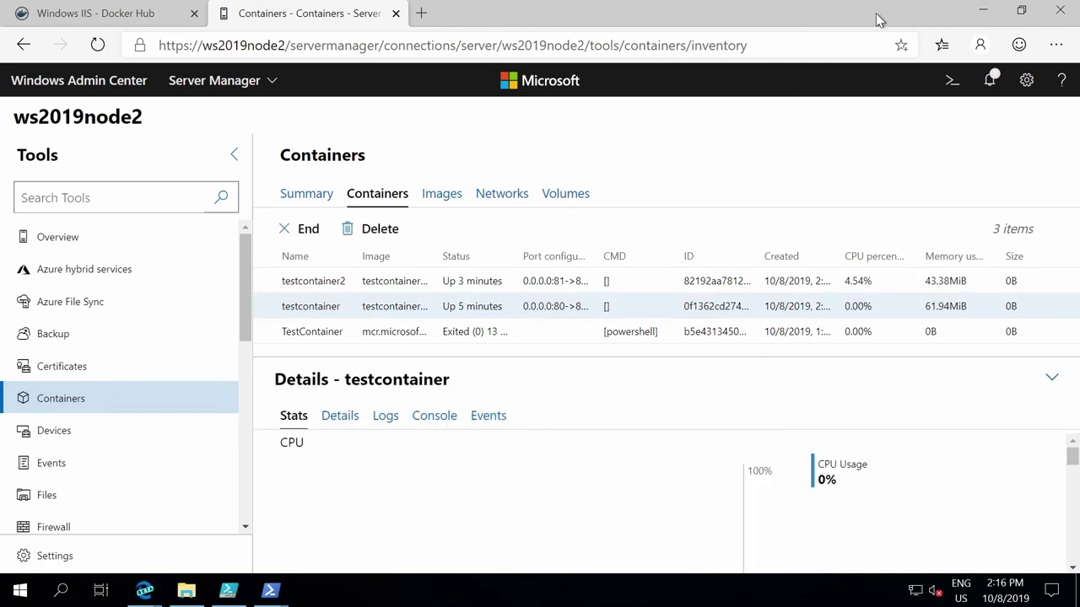